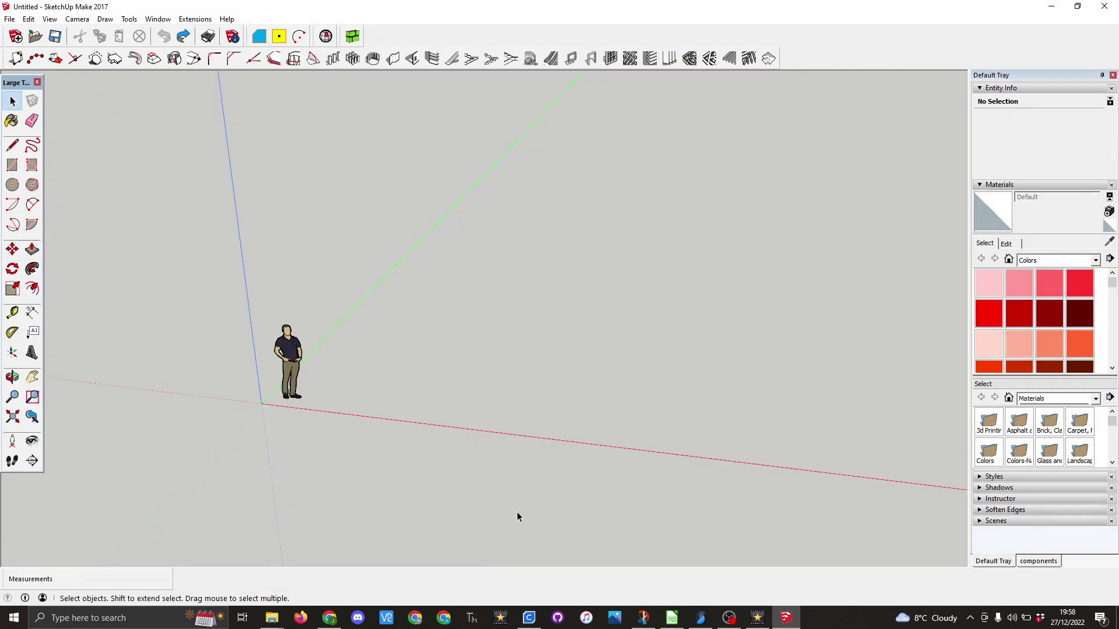
- Measure the standing figure's height from its feet to the top of its head
click(294, 361)
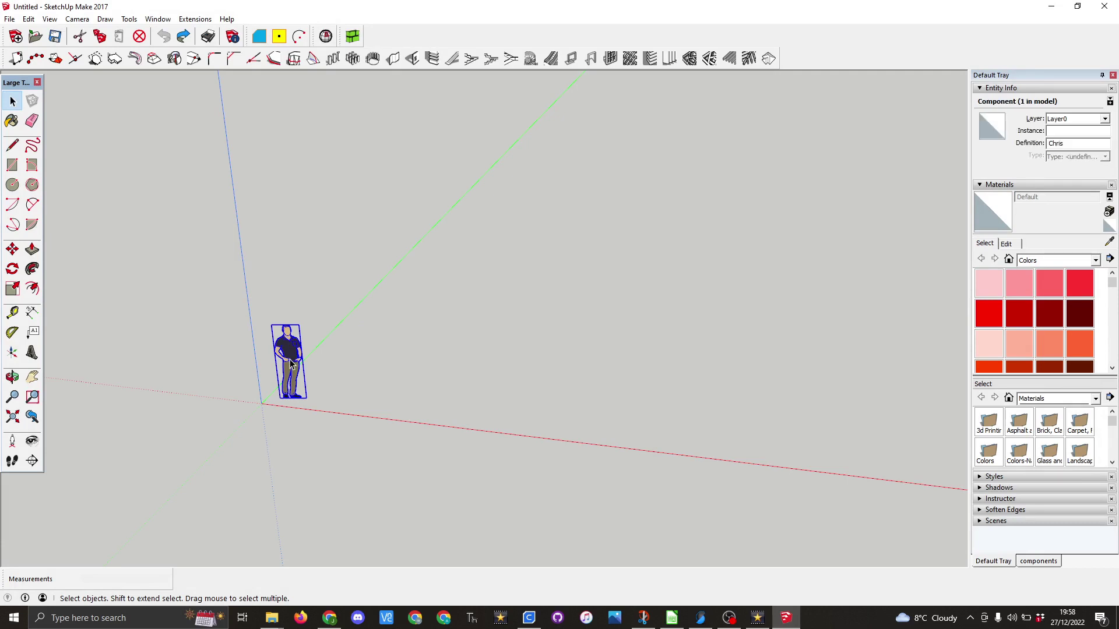
scroll(308, 409, up, 5)
key(t)
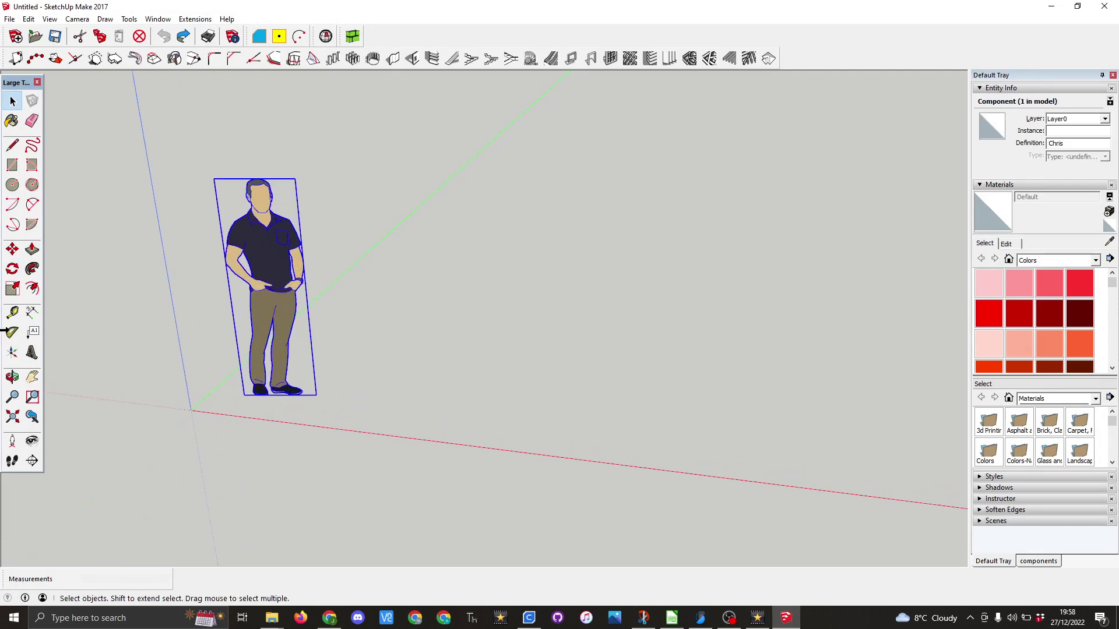
click(268, 395)
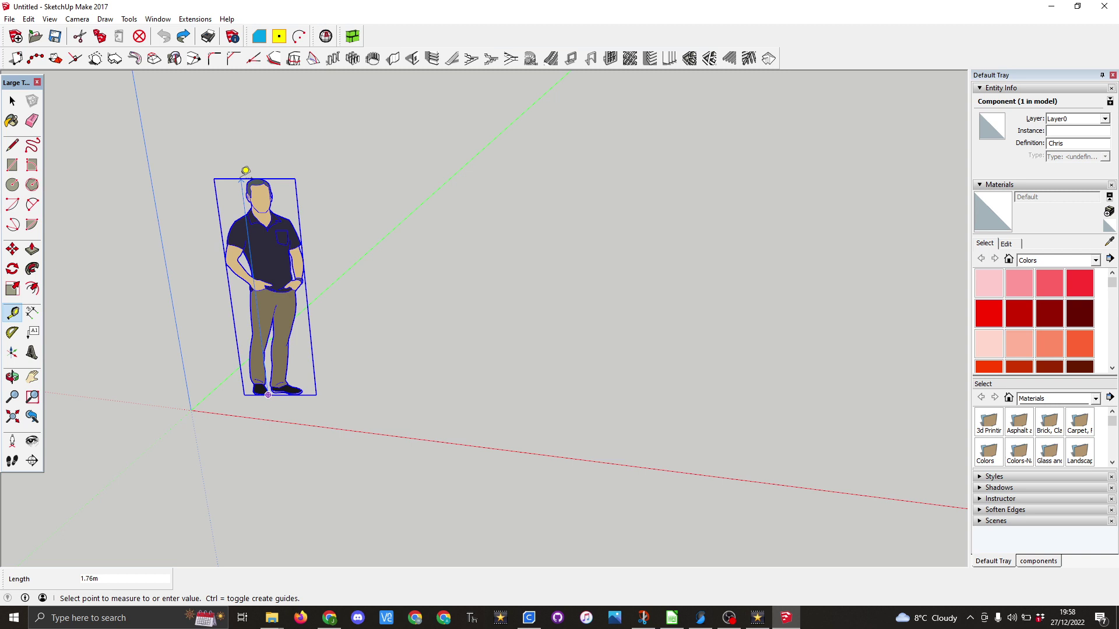
click(245, 171)
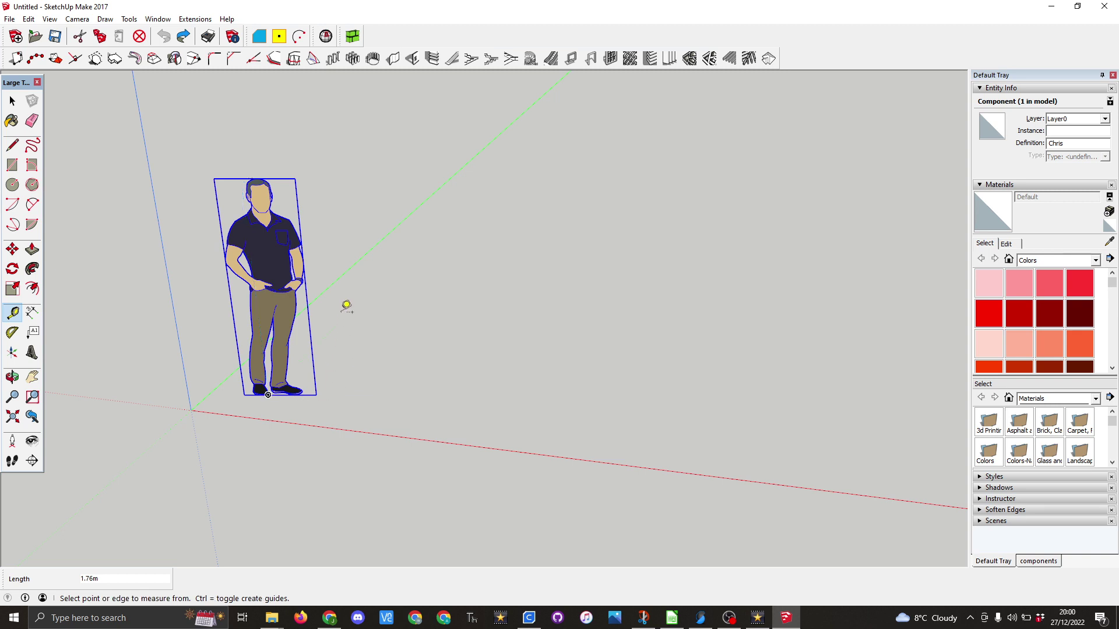
- Set the model's length unit precision to three decimal places (0.000m)
click(156, 20)
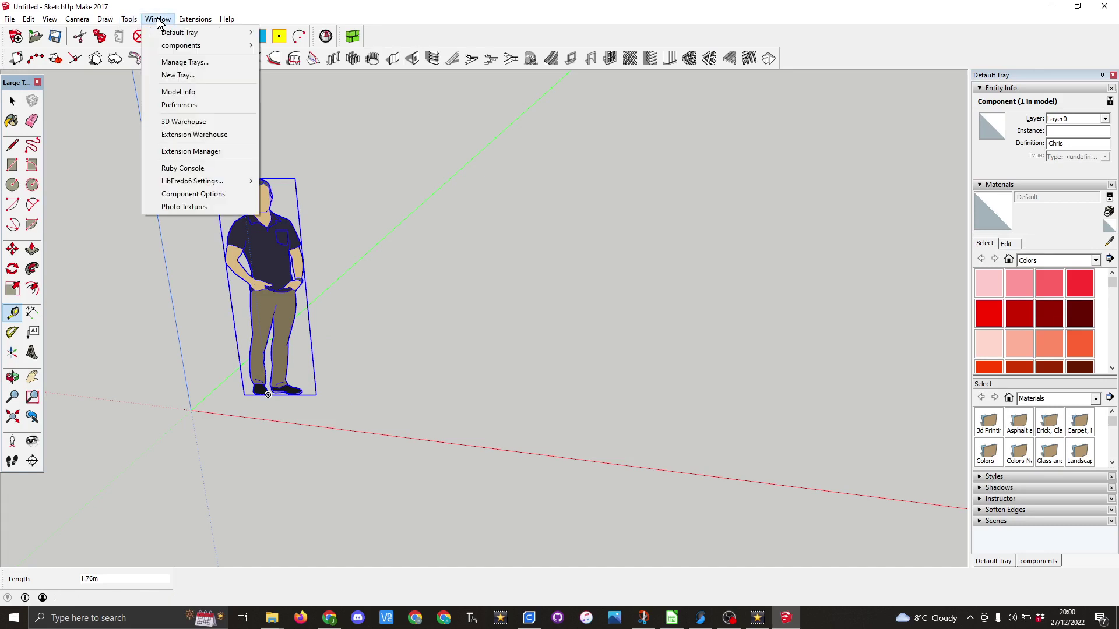
click(175, 92)
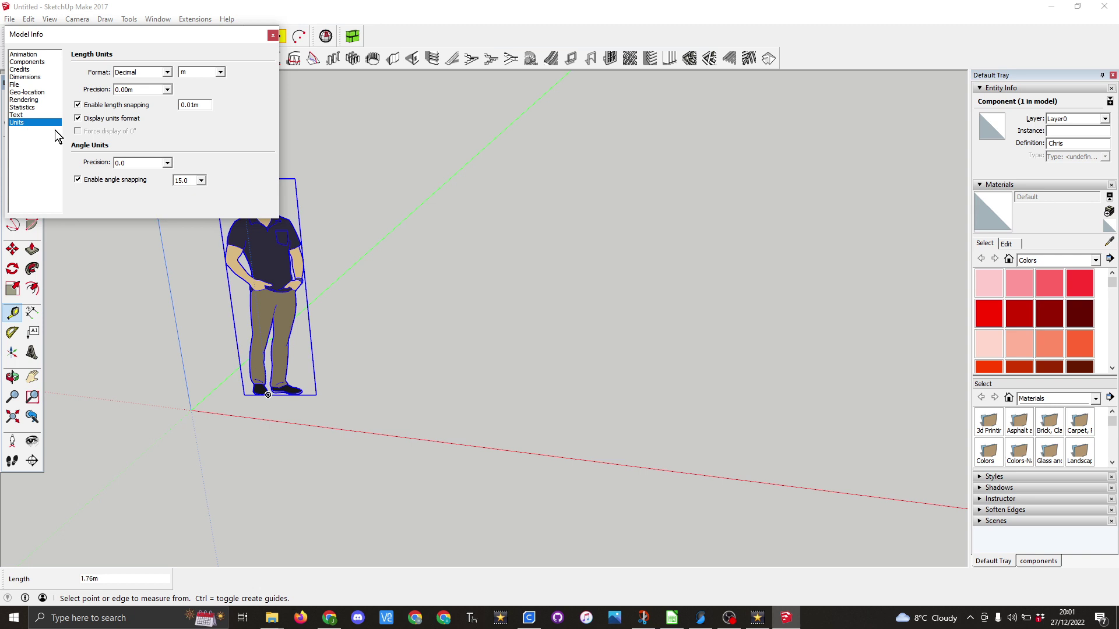
click(167, 90)
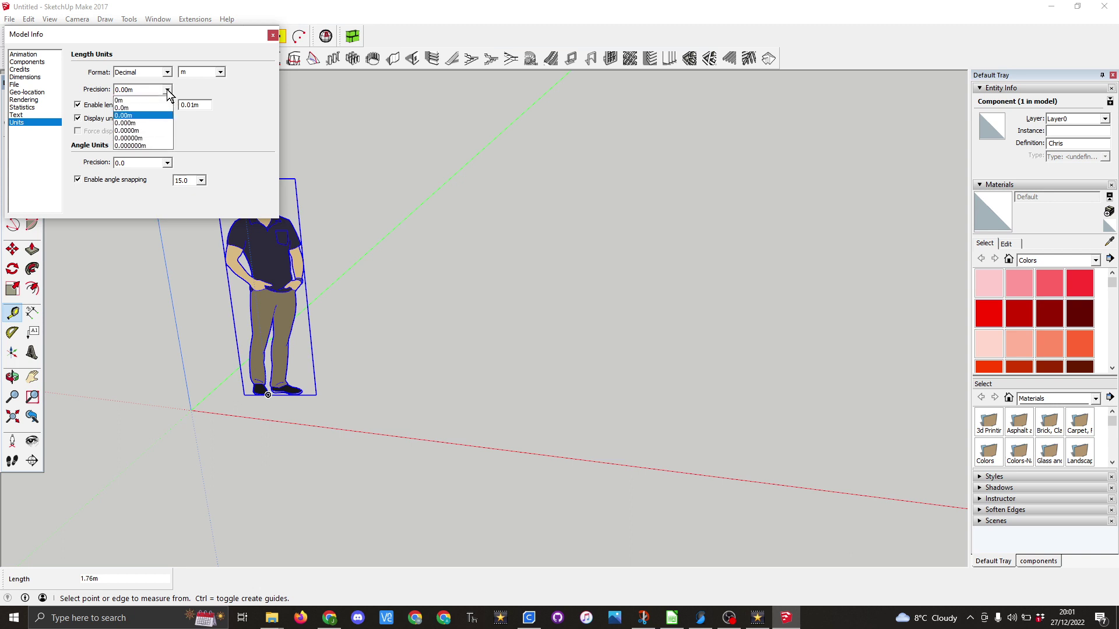
click(149, 122)
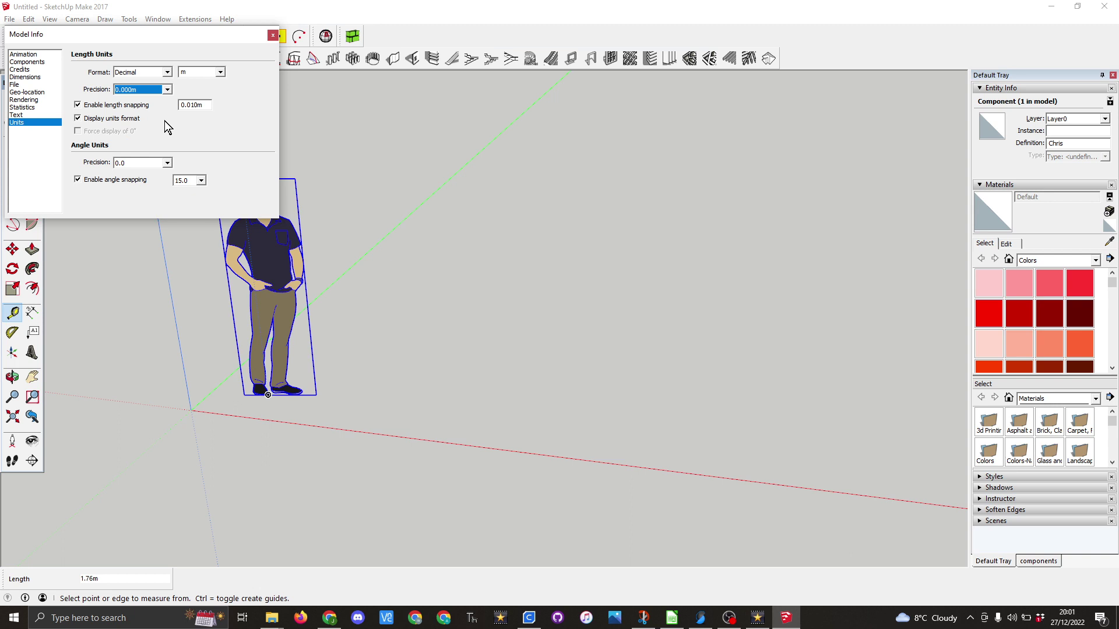
click(272, 34)
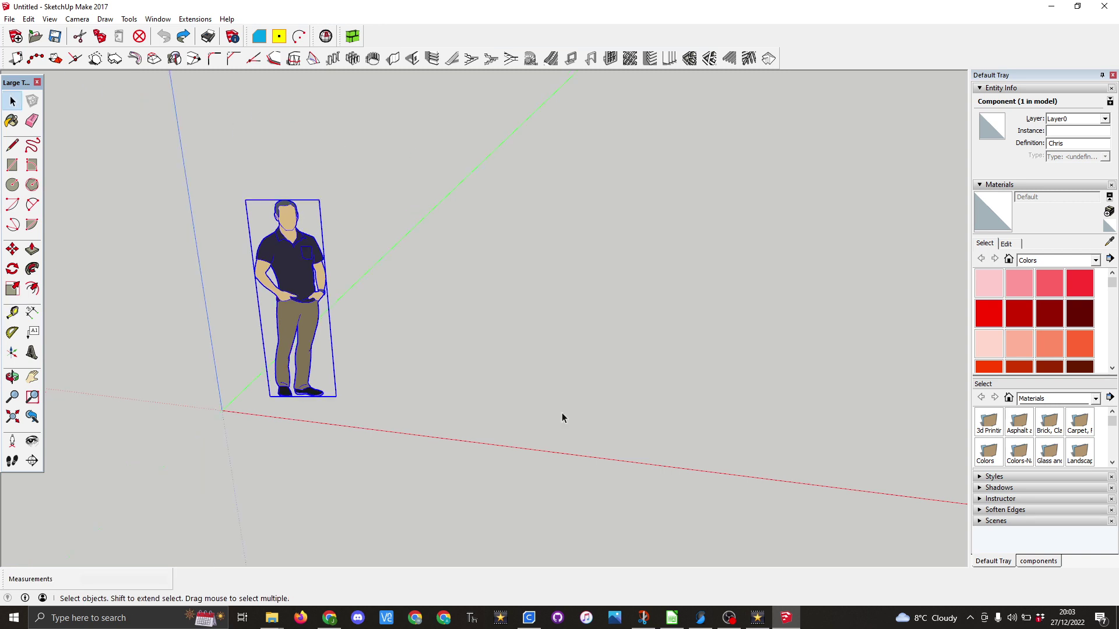
- Move the standing figure about 3.08 m along the red axis, past the origin in the negative direction
scroll(562, 412, down, 4)
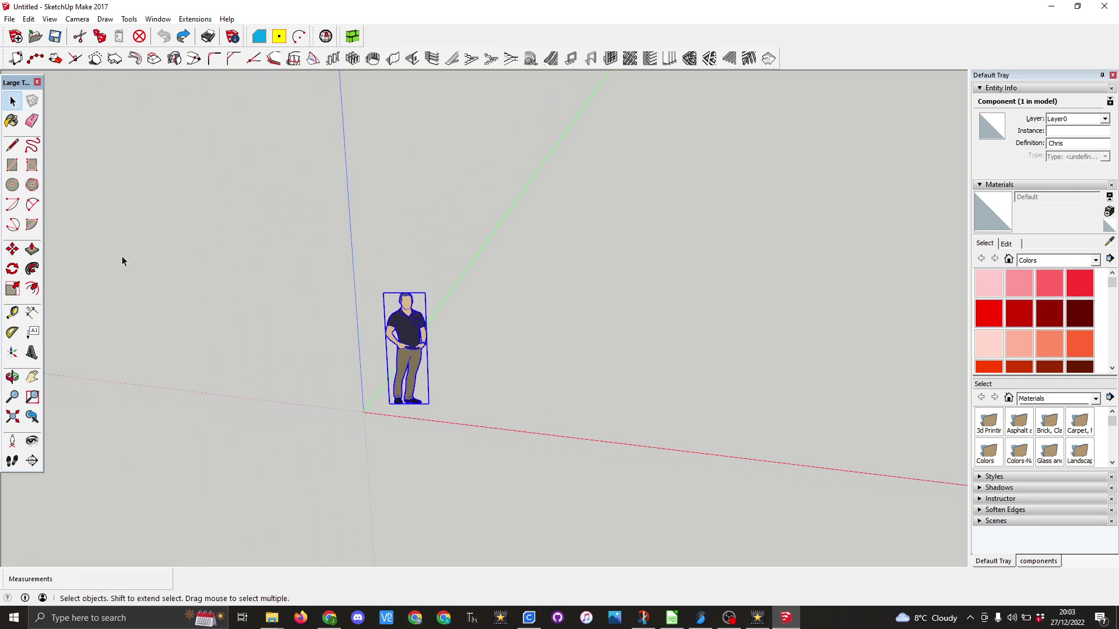
click(12, 250)
click(403, 350)
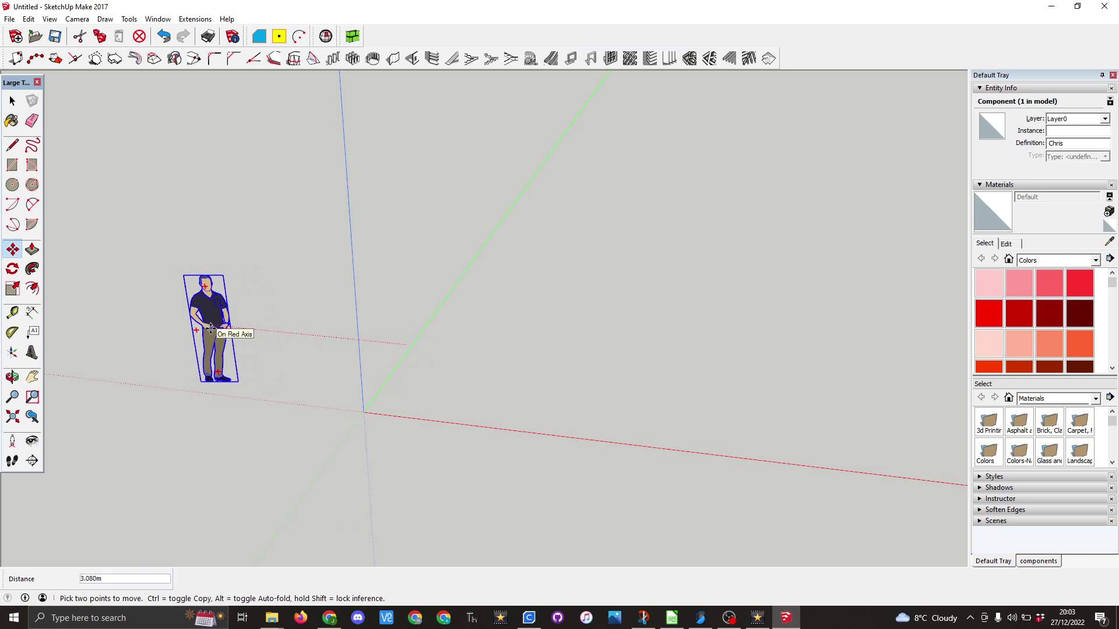
click(211, 329)
key(space)
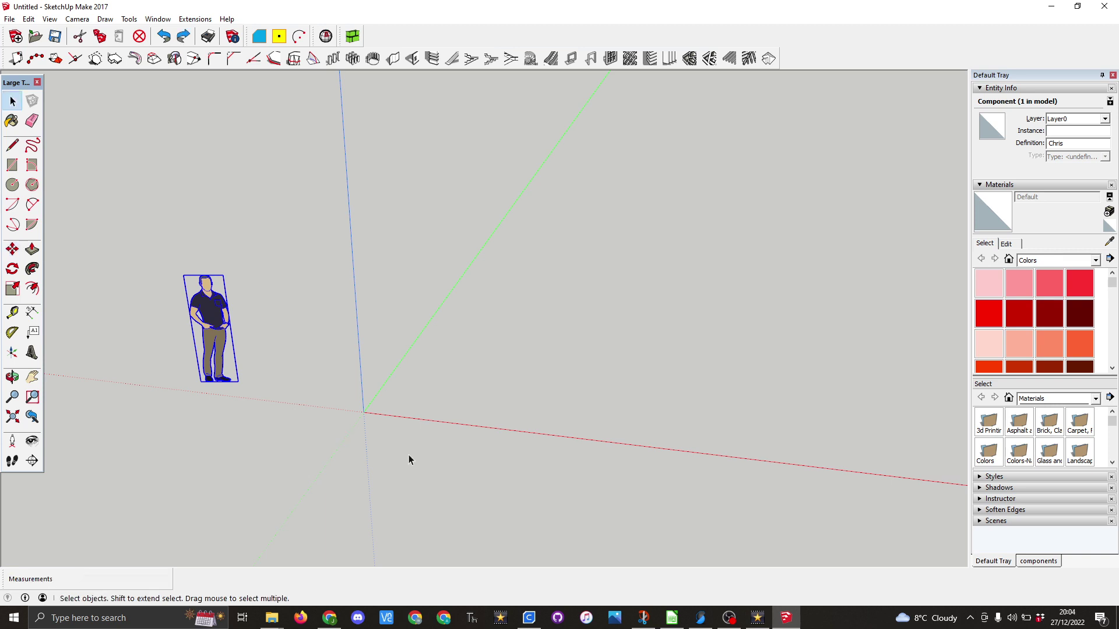
- Draw a 1 m by 1.2 m rectangle on the ground from the origin, with the 1 m side along the red axis
click(12, 165)
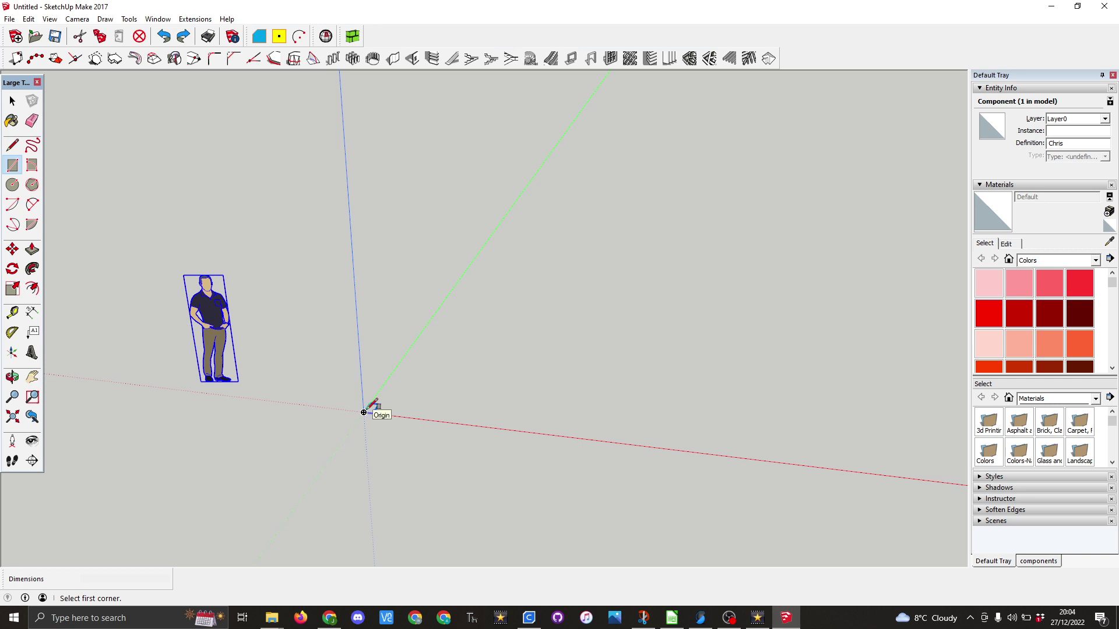
click(364, 412)
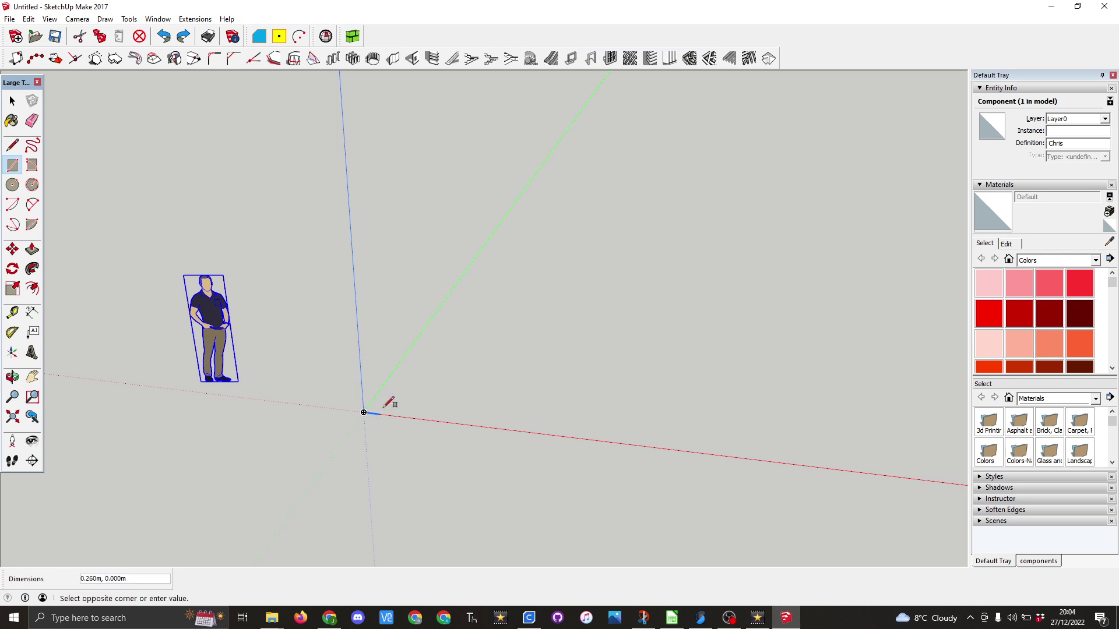
click(438, 378)
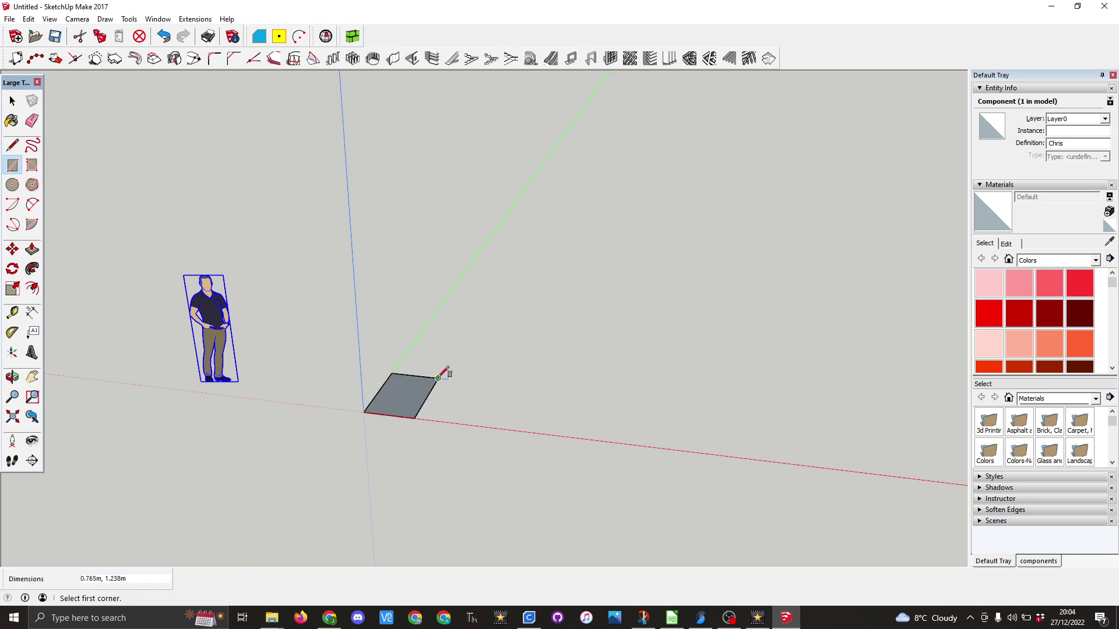
text(1,1.2)
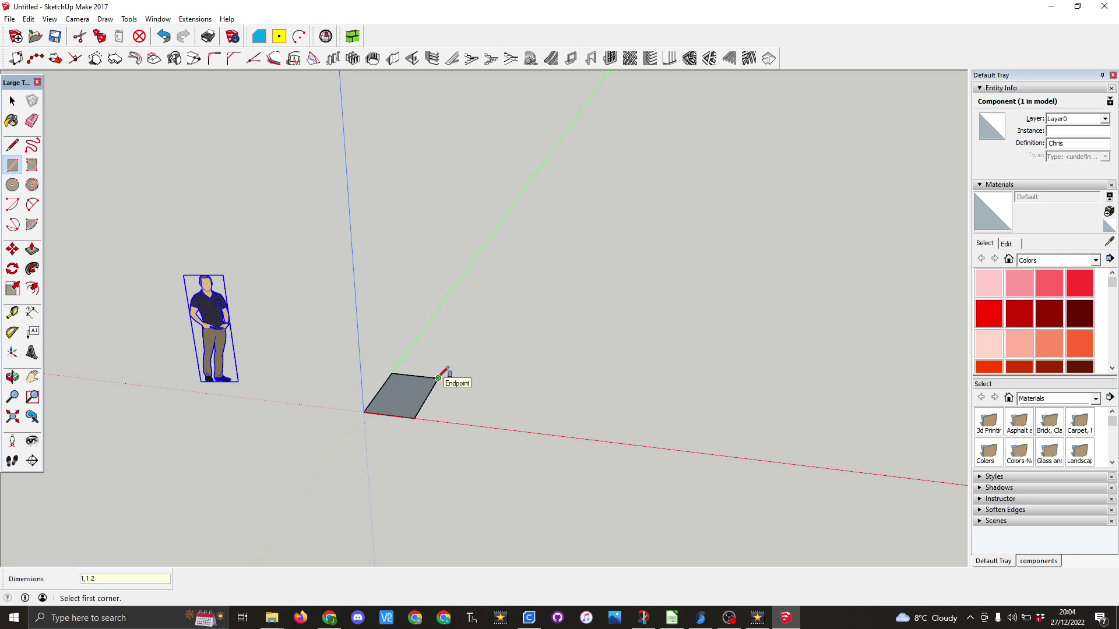
key(Return)
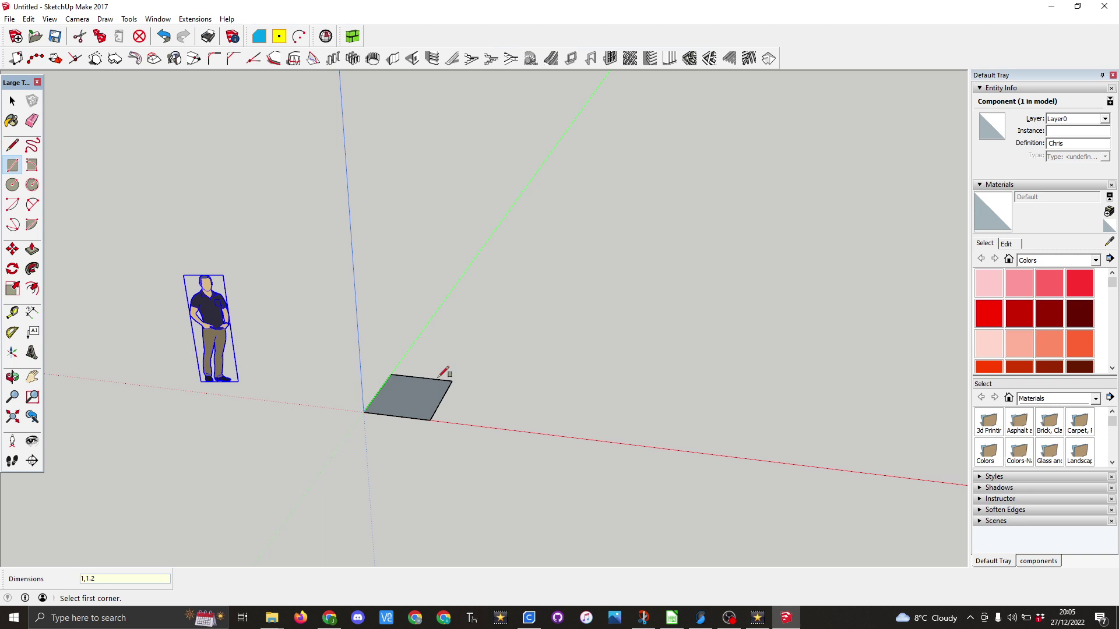
- Group the base rectangle's face together with its edges, leaving nothing selected
click(13, 102)
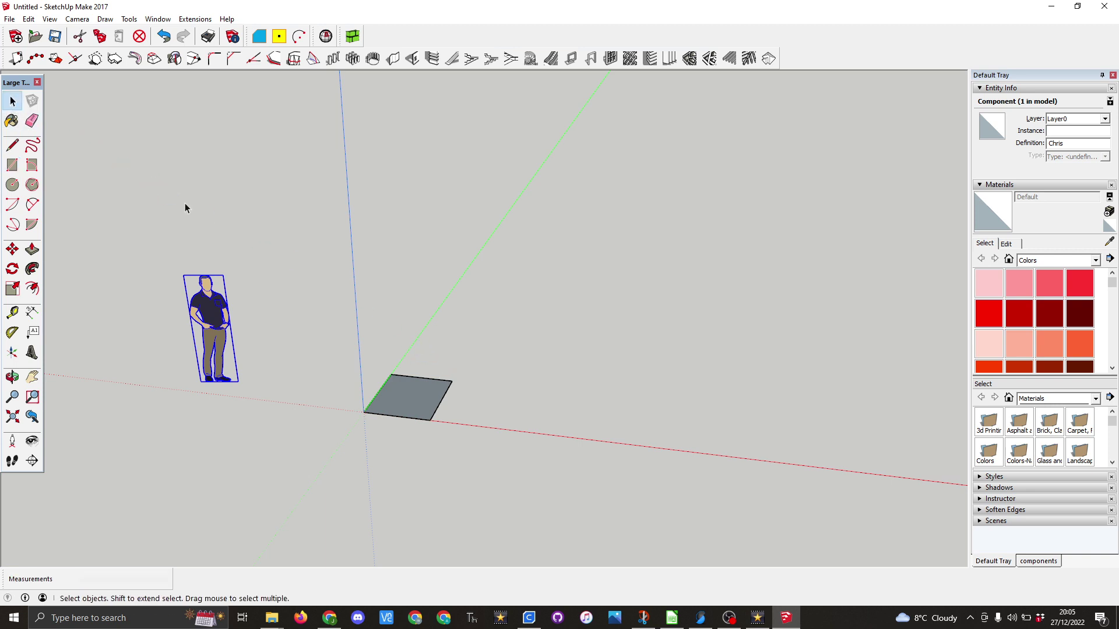
double_click(400, 396)
right_click(401, 396)
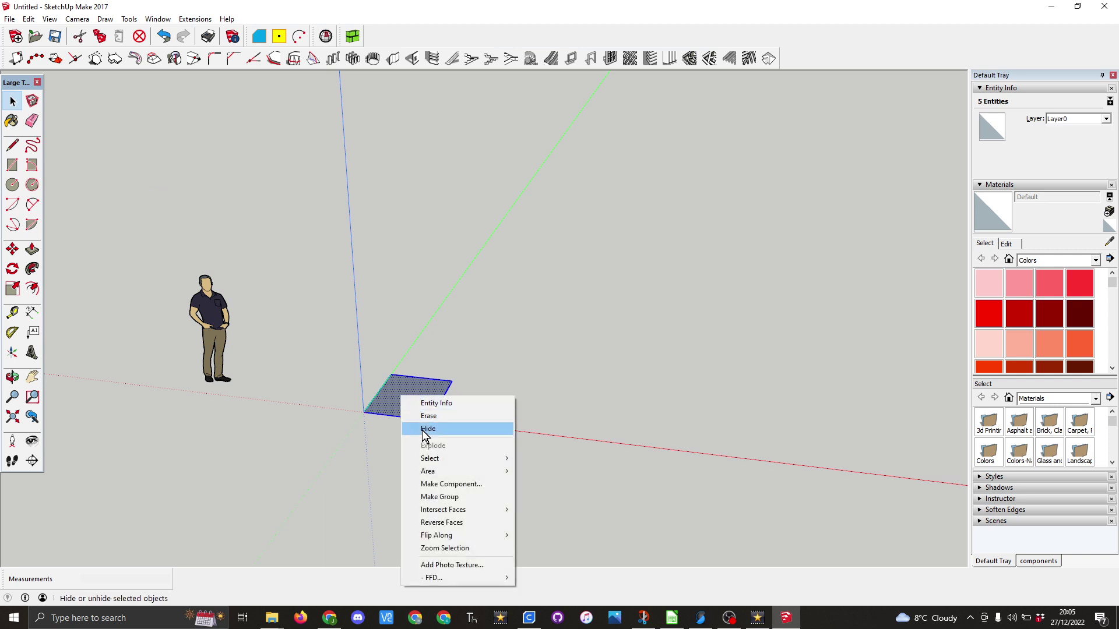
click(456, 498)
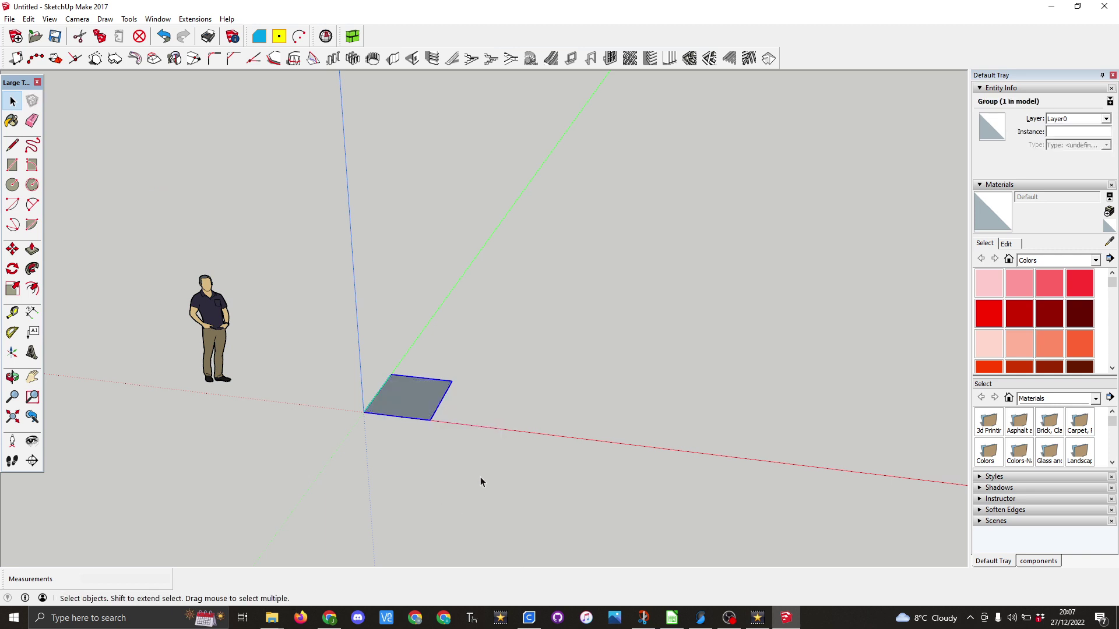
click(537, 338)
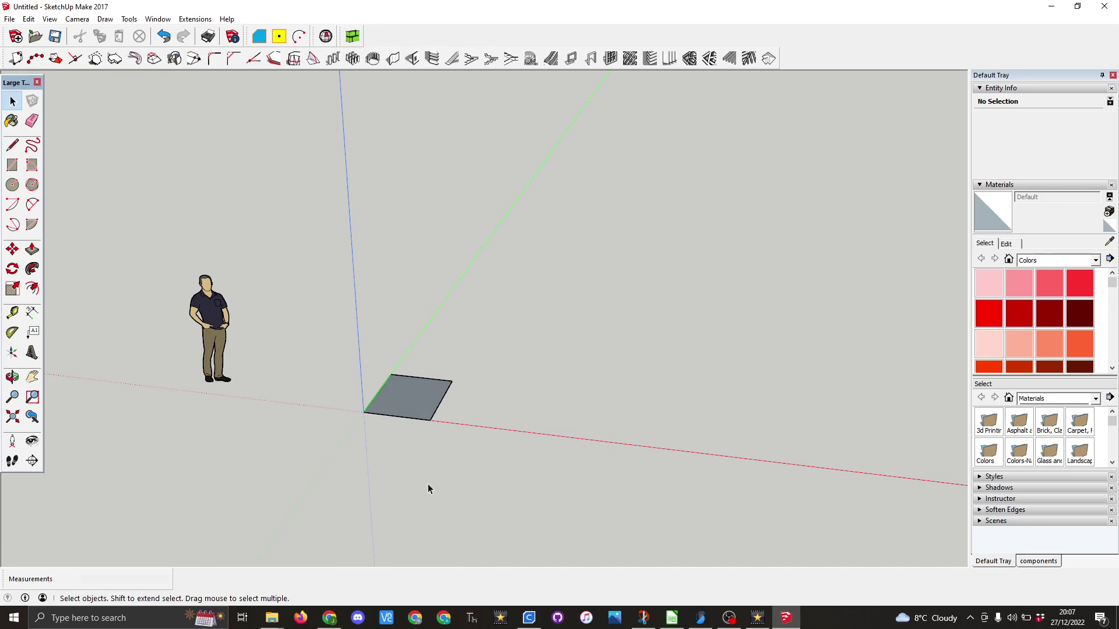
- Draw a 1 m by 0.144 m rectangle from the origin along the base's red-axis edge for the first board
click(12, 165)
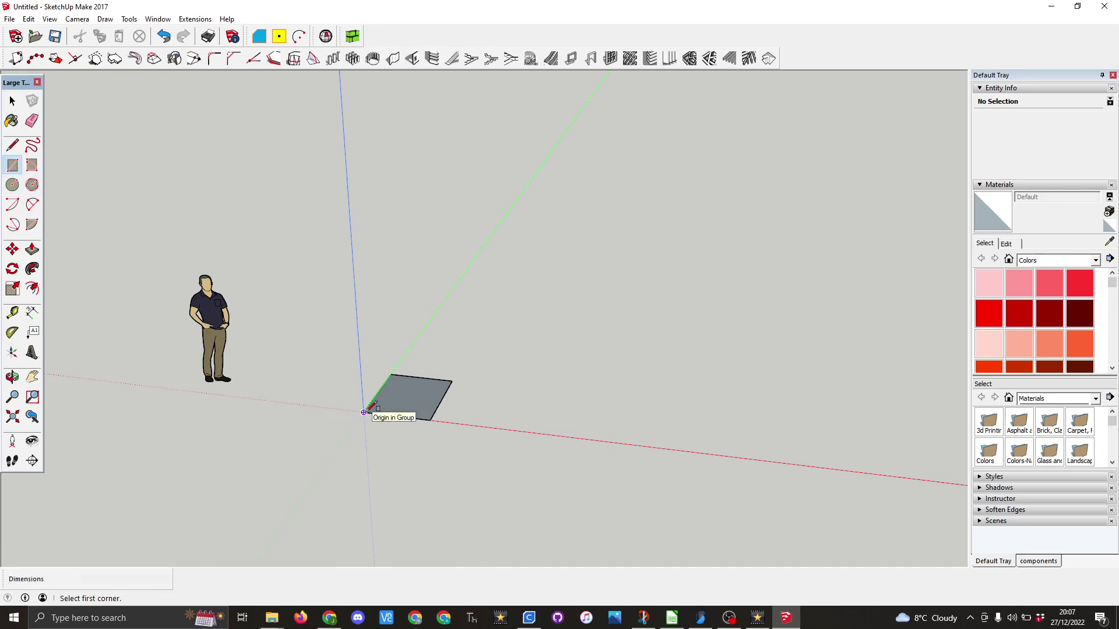
scroll(364, 412, up, 4)
scroll(362, 411, up, 3)
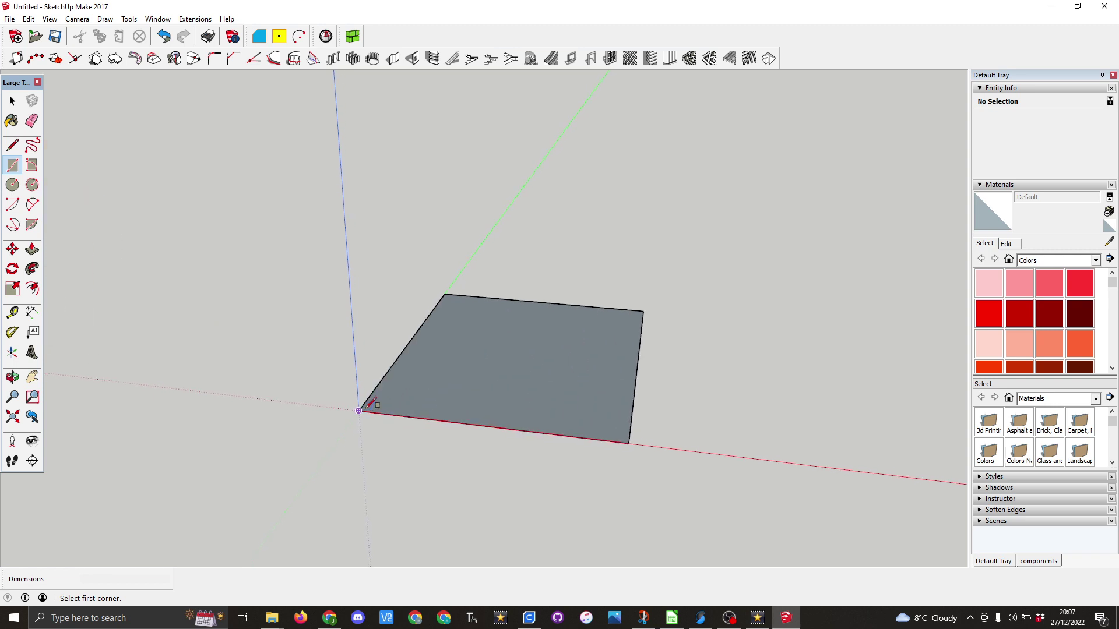
click(358, 411)
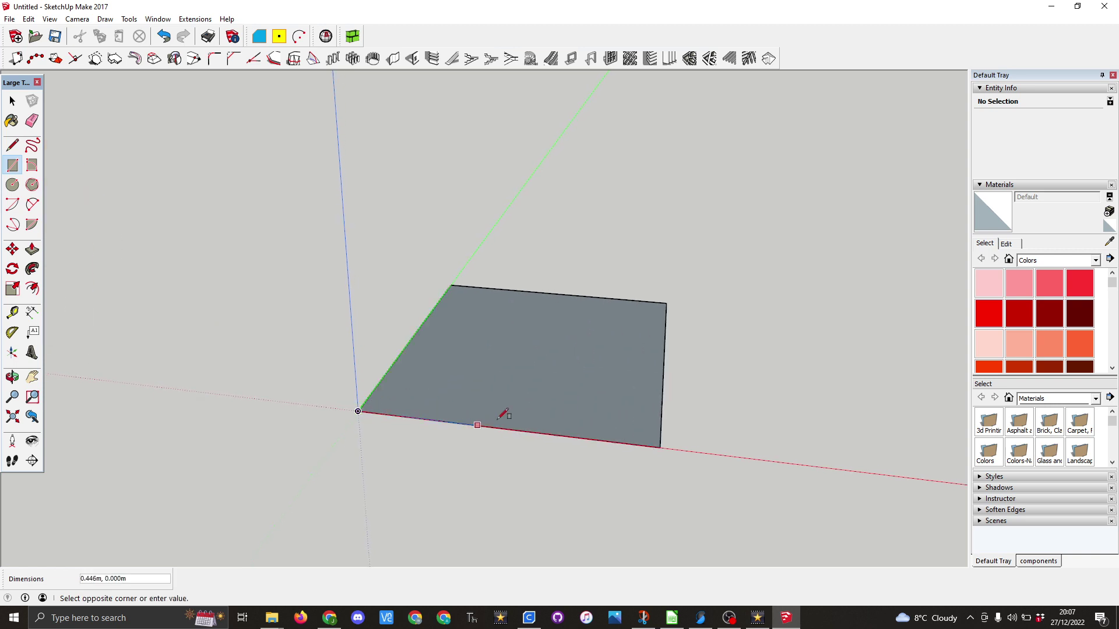
click(661, 425)
text(1)
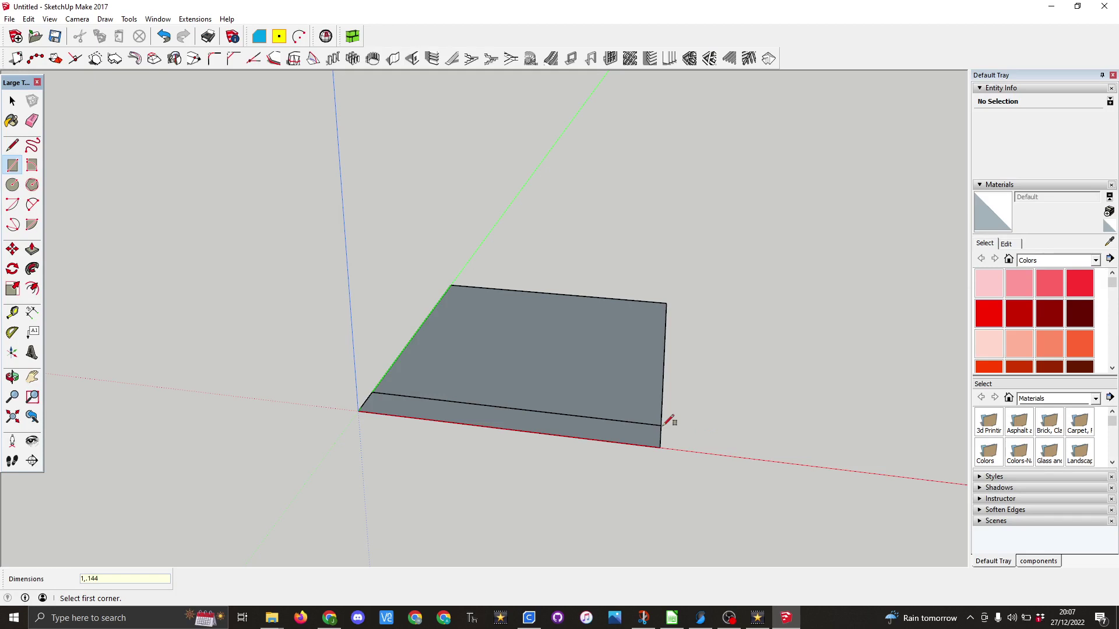
text(,.144)
key(Return)
- Push/Pull the narrow board rectangle upward to a thickness of 0.018 m
key(p)
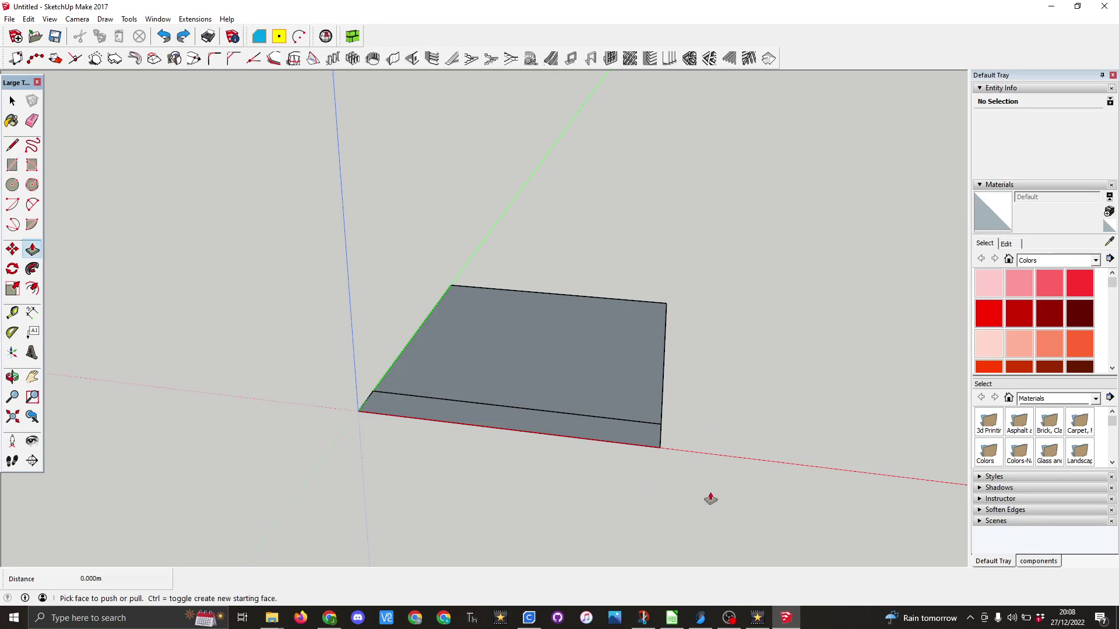
click(500, 424)
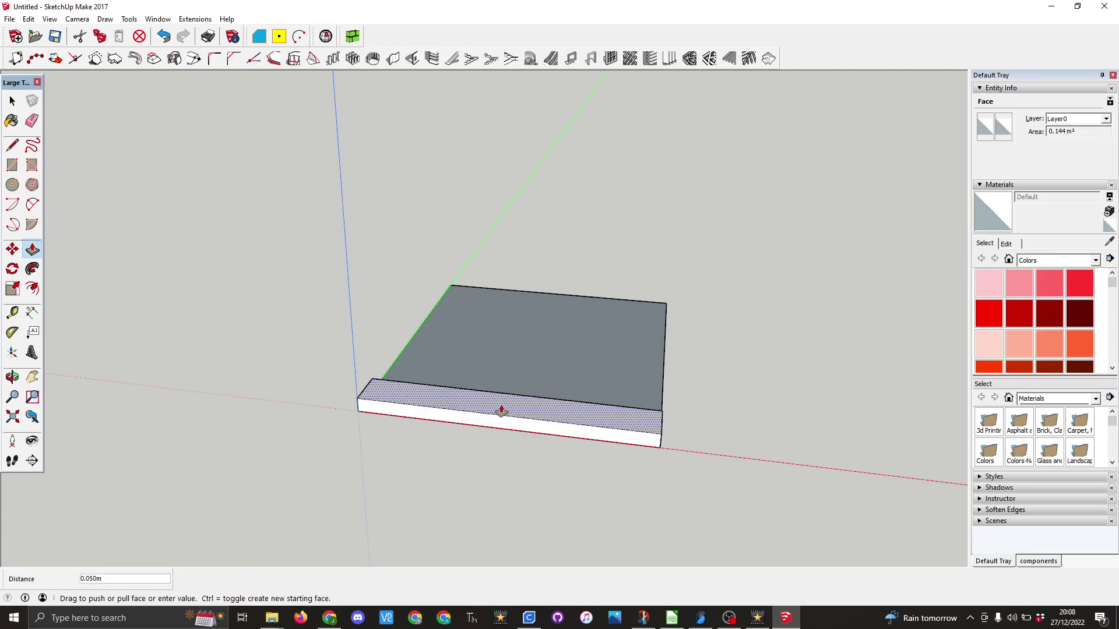
click(503, 407)
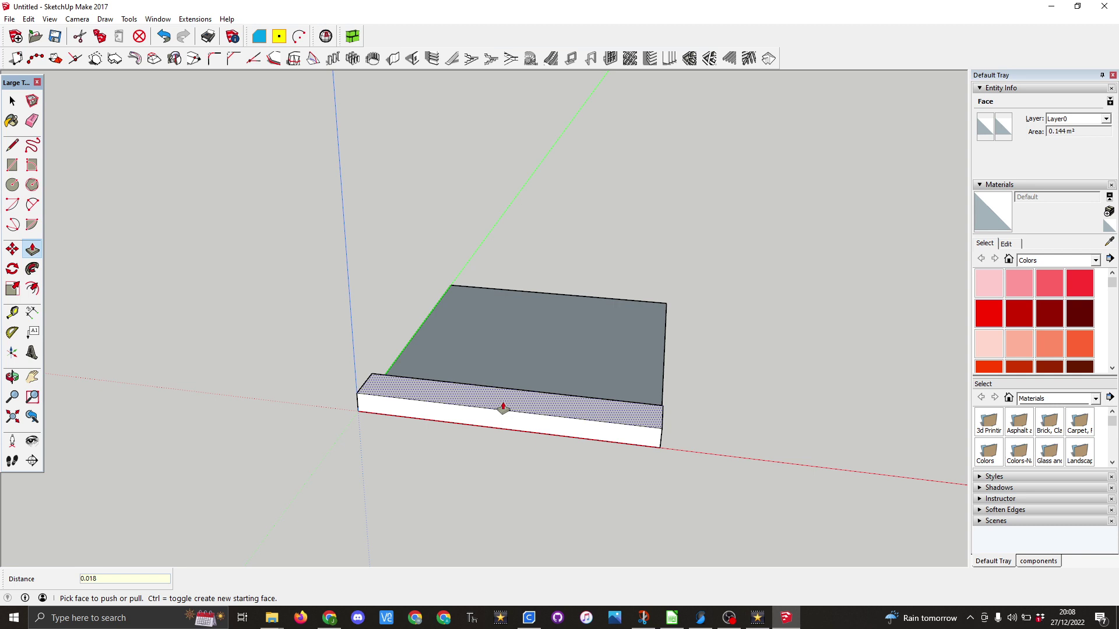
key(Return)
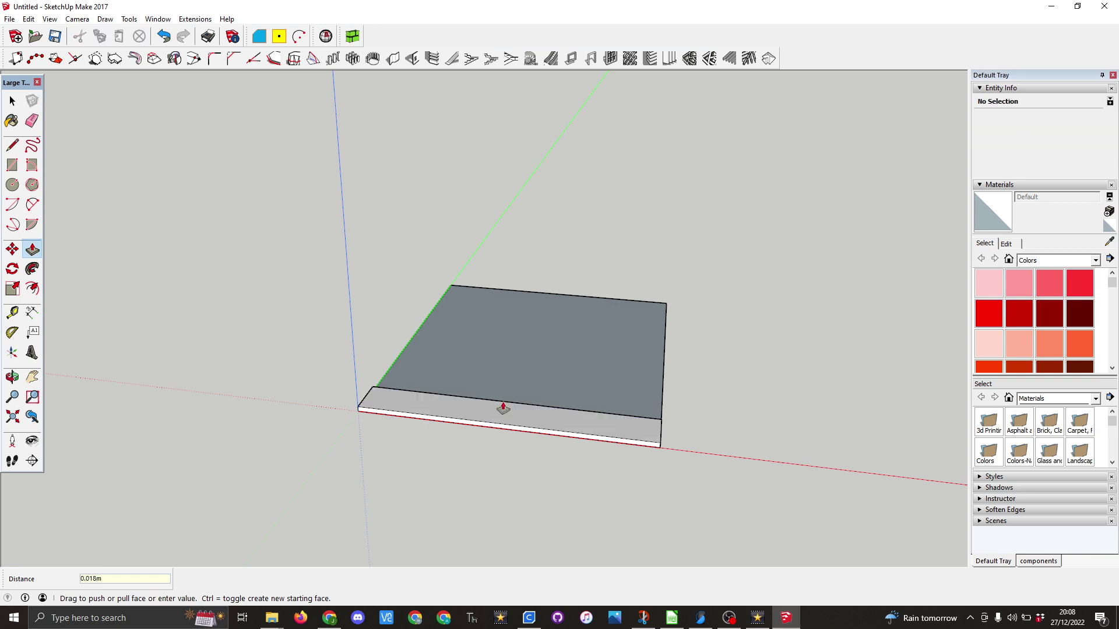
- Select the whole extruded board and make it a group
key(space)
triple_click(451, 412)
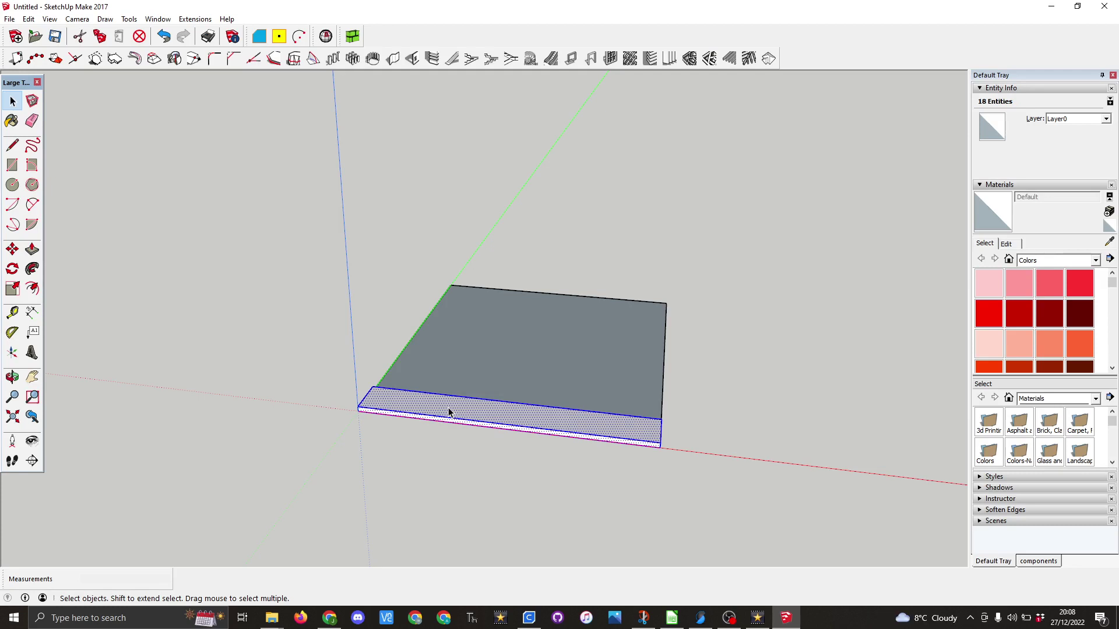
right_click(449, 412)
click(503, 307)
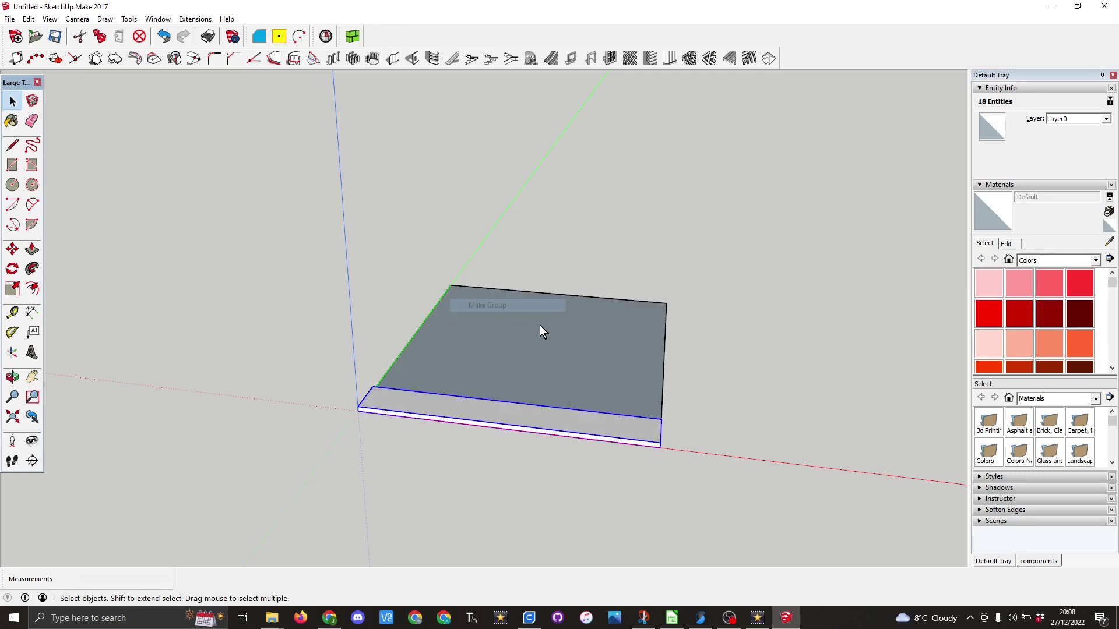
- Copy the board 1.056 m along the green axis so its outer corner meets the far corner of the base
middle_drag(729, 402, 340, 347)
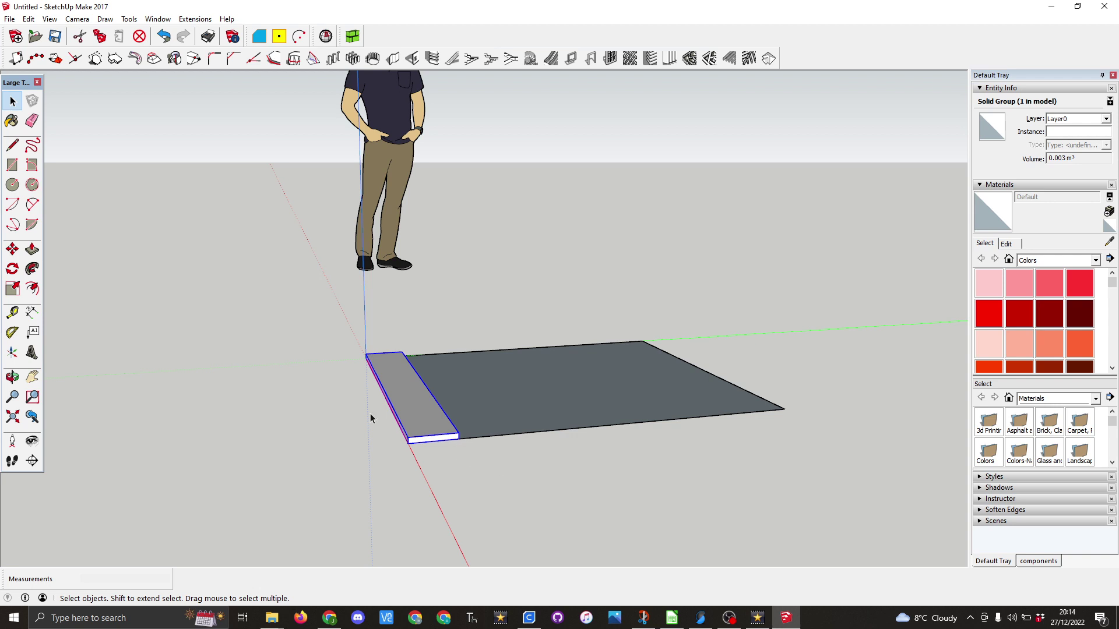
click(12, 251)
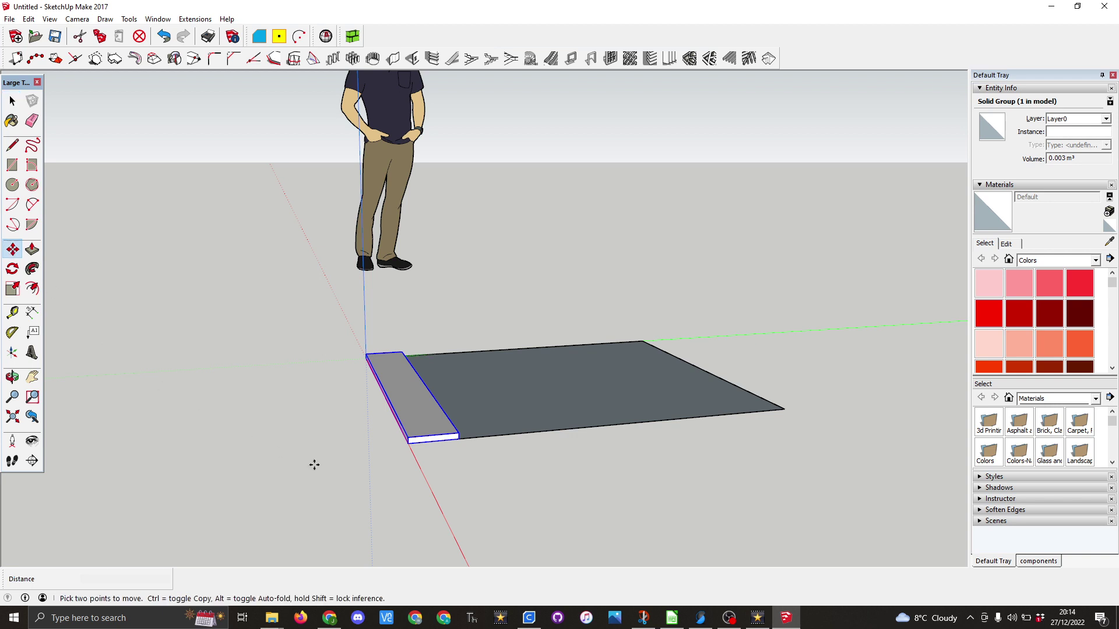
click(459, 438)
key(ctrl)
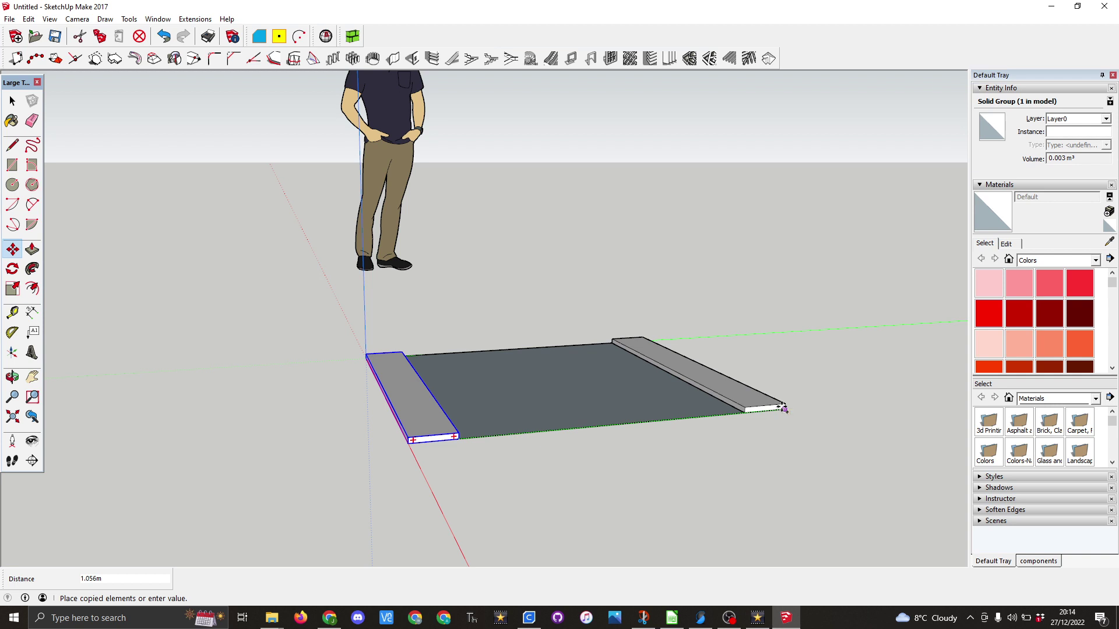
click(784, 408)
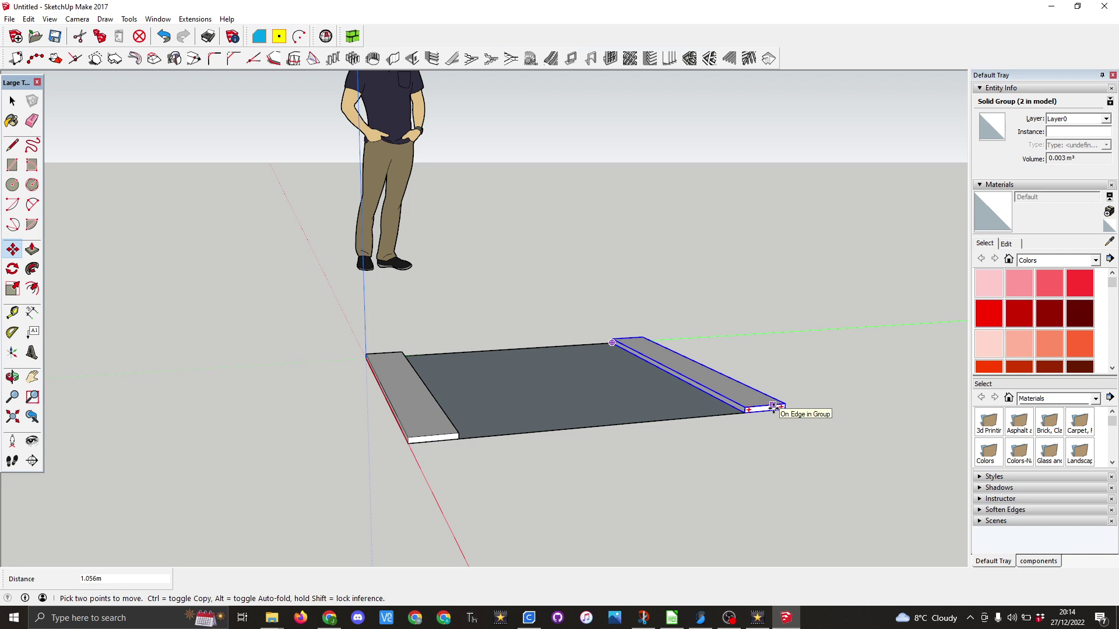
- Divide the board's copy distance by two to add a third board midway between the two outer boards
text(/2)
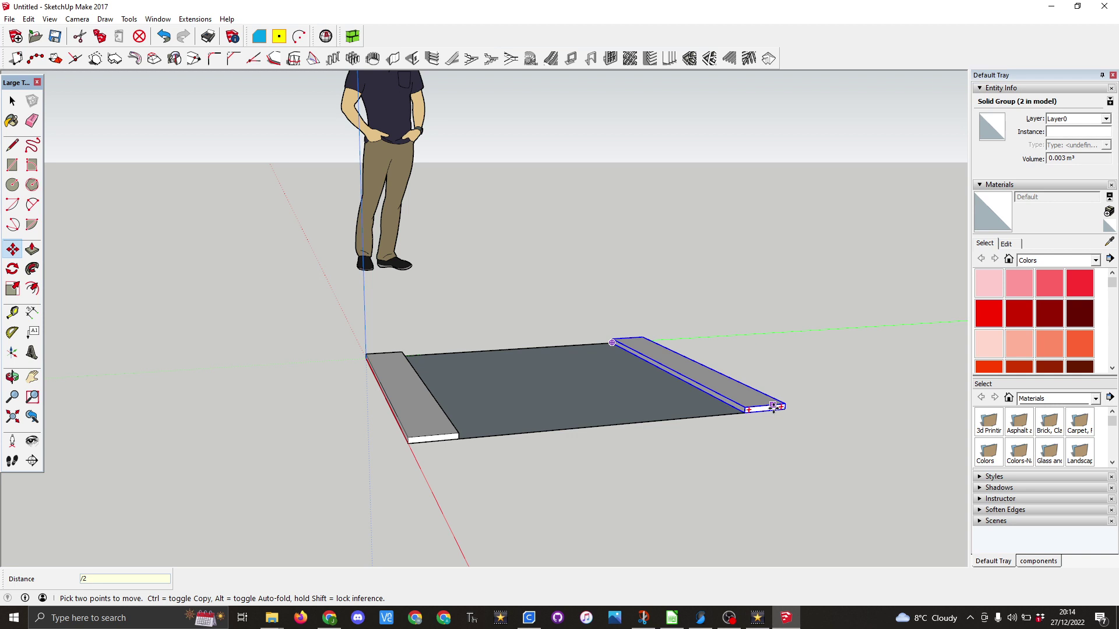
key(Return)
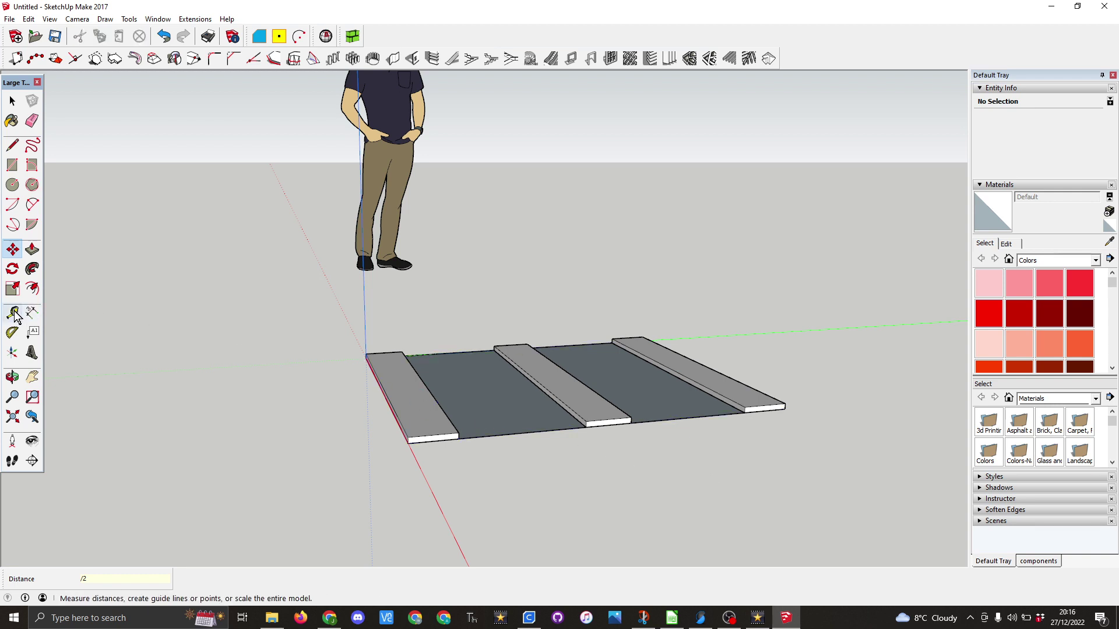
- Create guide lines offset 0.040 m from both long bottom edges of the middle board with the Tape Measure tool
click(13, 314)
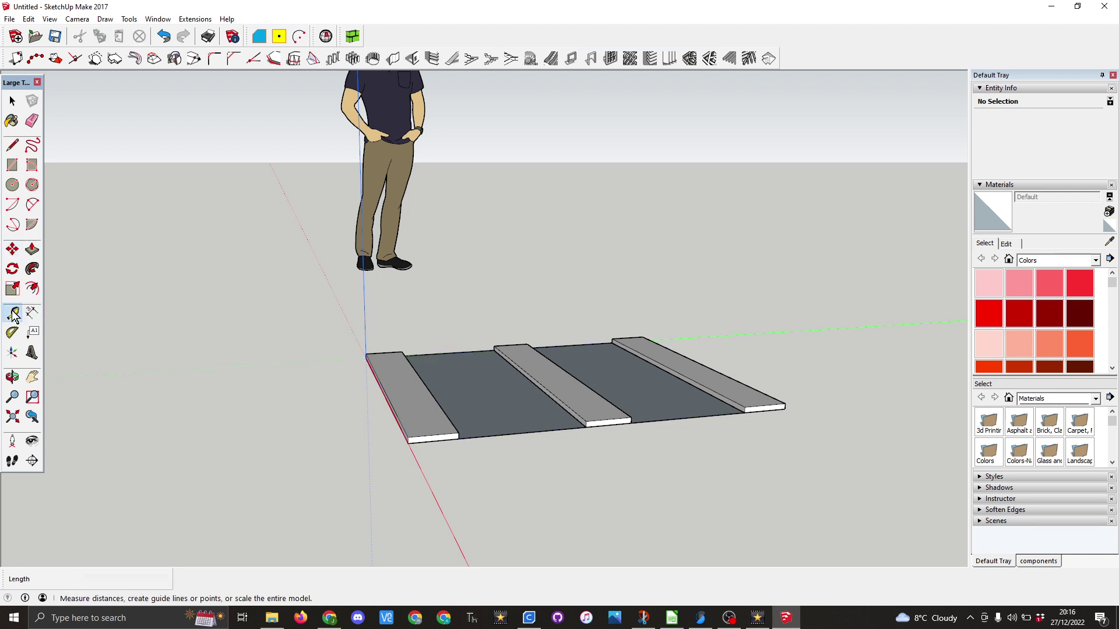
scroll(579, 442, up, 5)
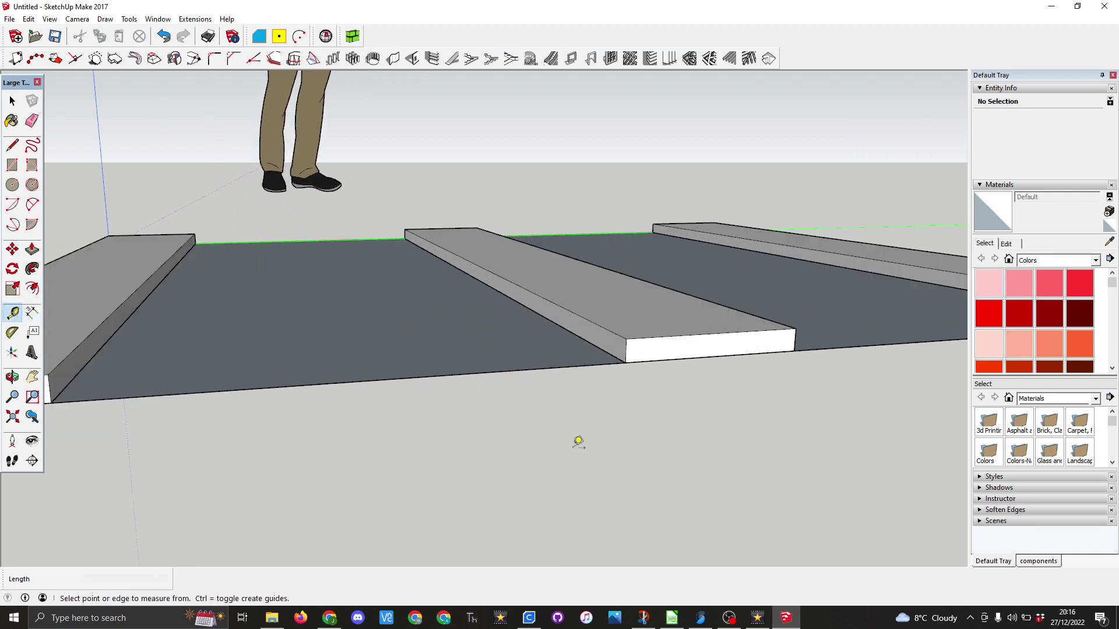
click(606, 345)
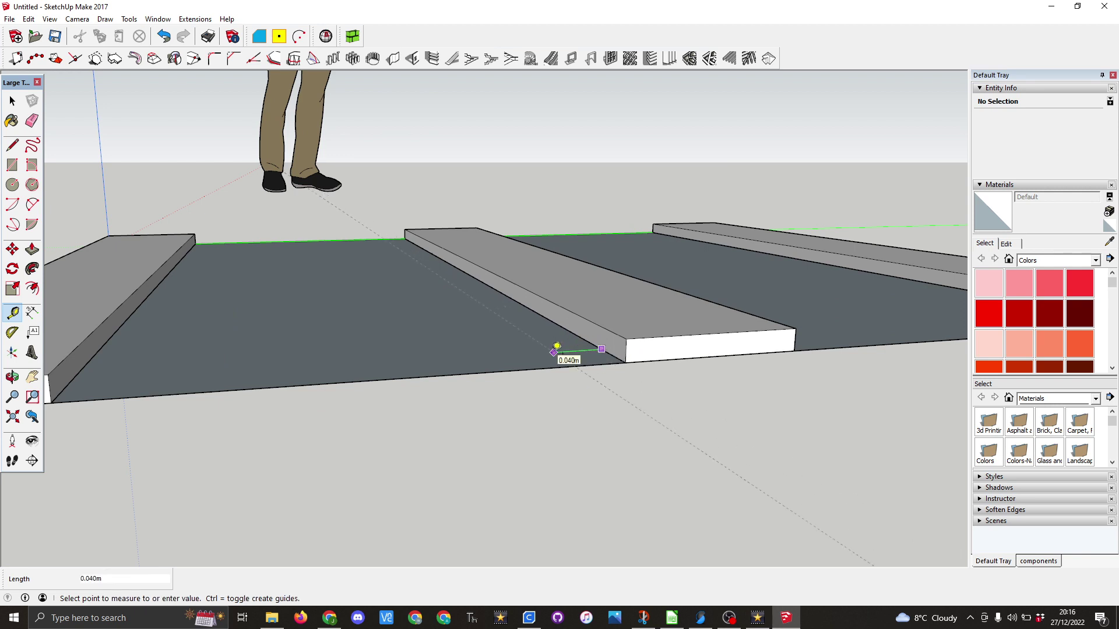
text(0.0)
key(Return)
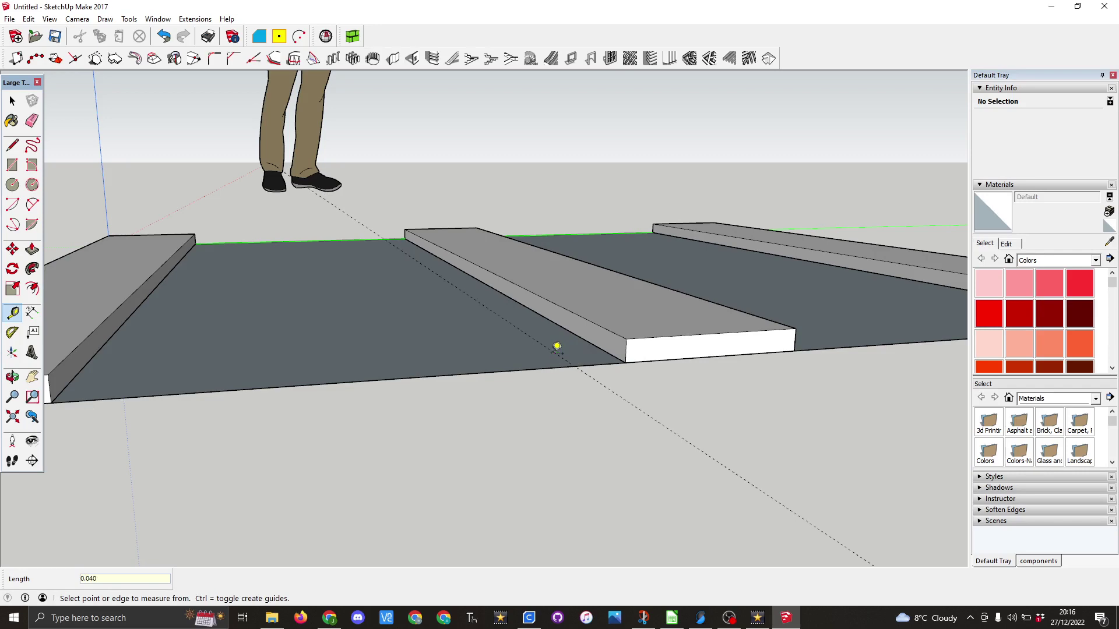
middle_drag(843, 345, 671, 340)
click(479, 352)
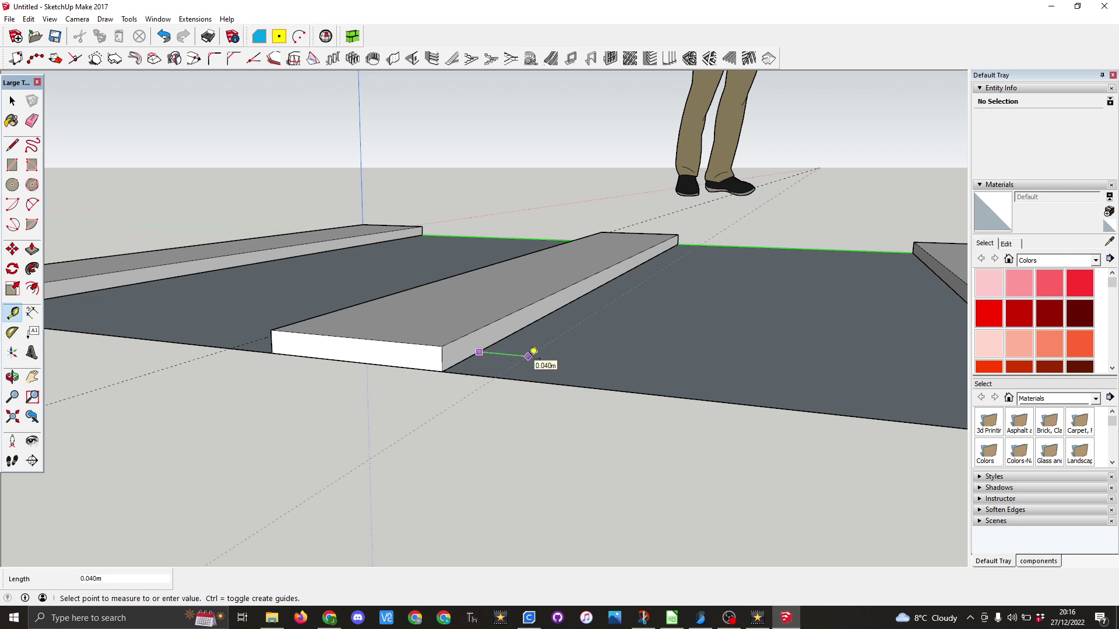
text(0.)
key(Return)
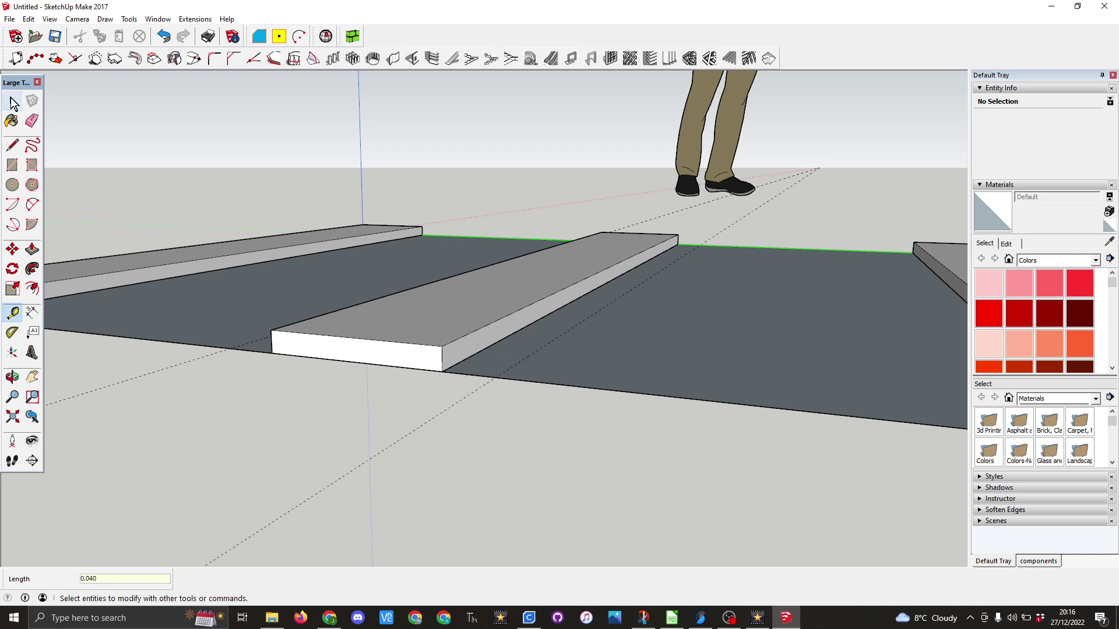
- Copy the middle board 0.180 m along the green axis, away from the origin, so its bottom corner meets the guide
click(13, 103)
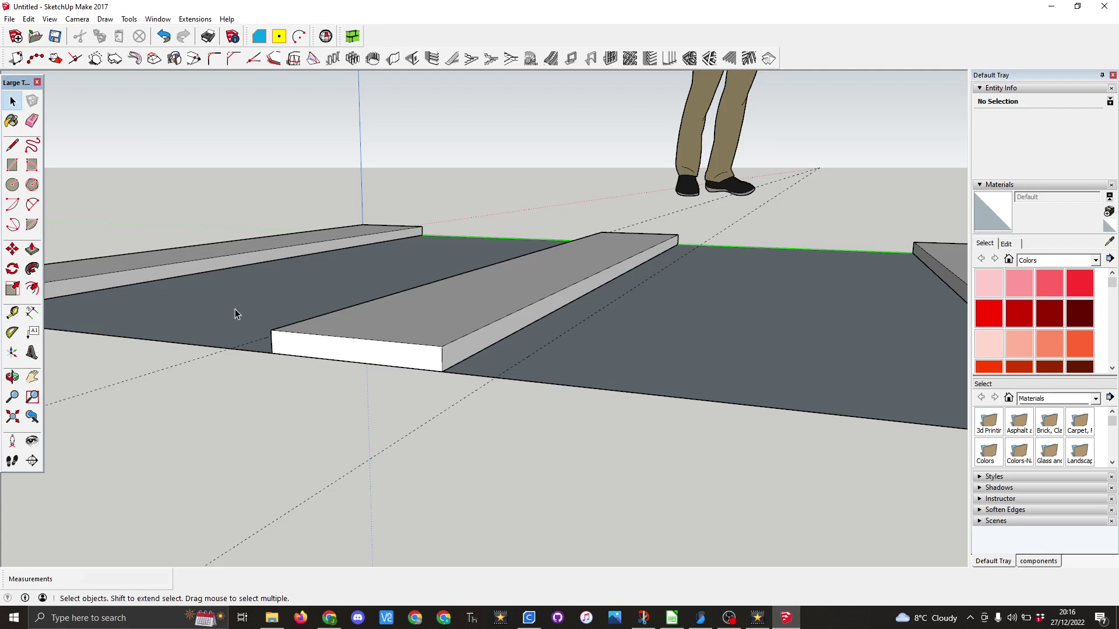
click(382, 356)
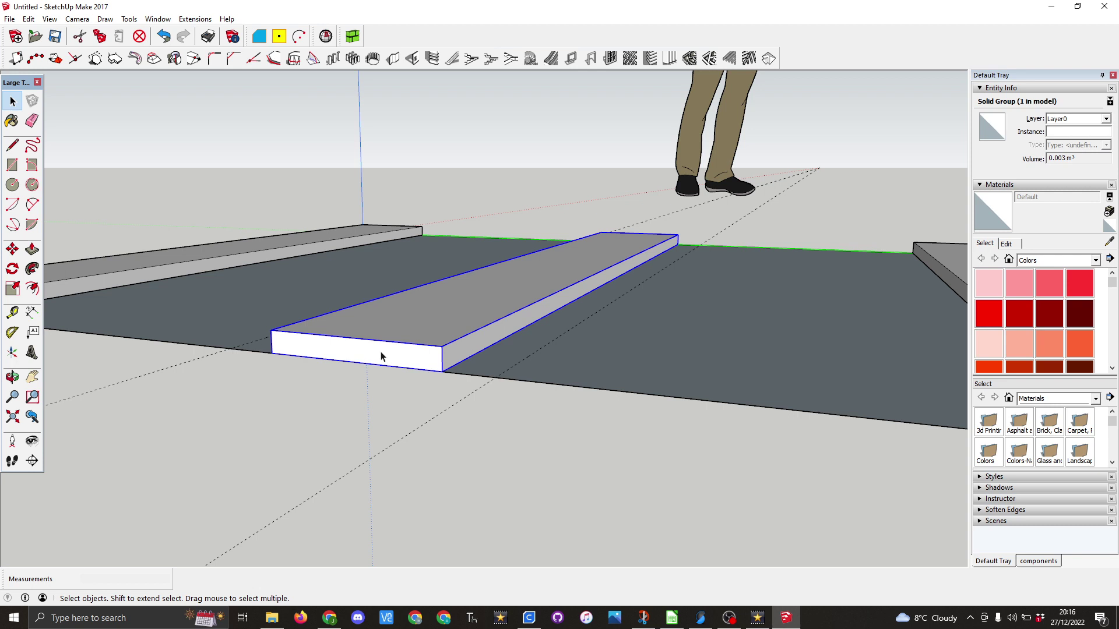
click(13, 250)
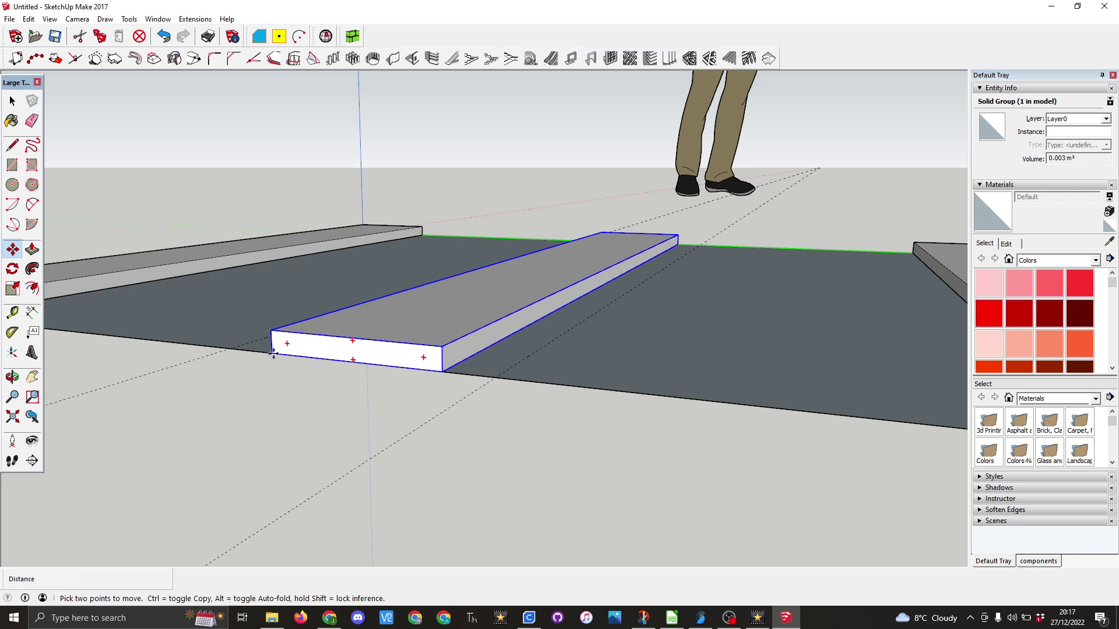
click(274, 353)
key(ctrl)
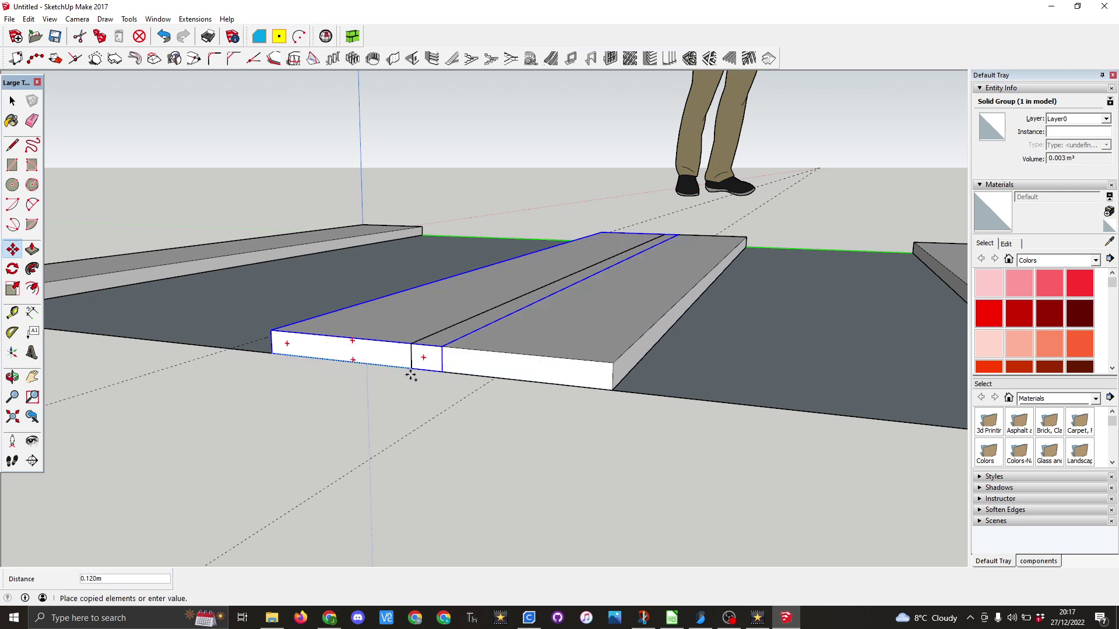
click(491, 377)
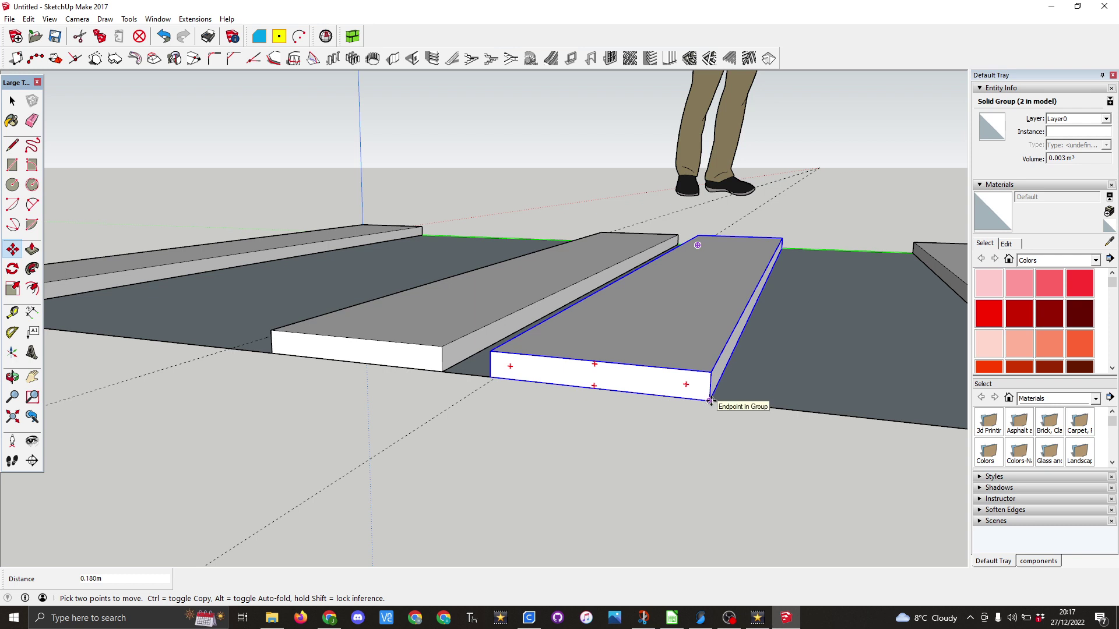
- Copy the new board 0.360 m back toward the origin so its outer bottom corner meets the guide beyond the middle board
click(710, 401)
key(ctrl)
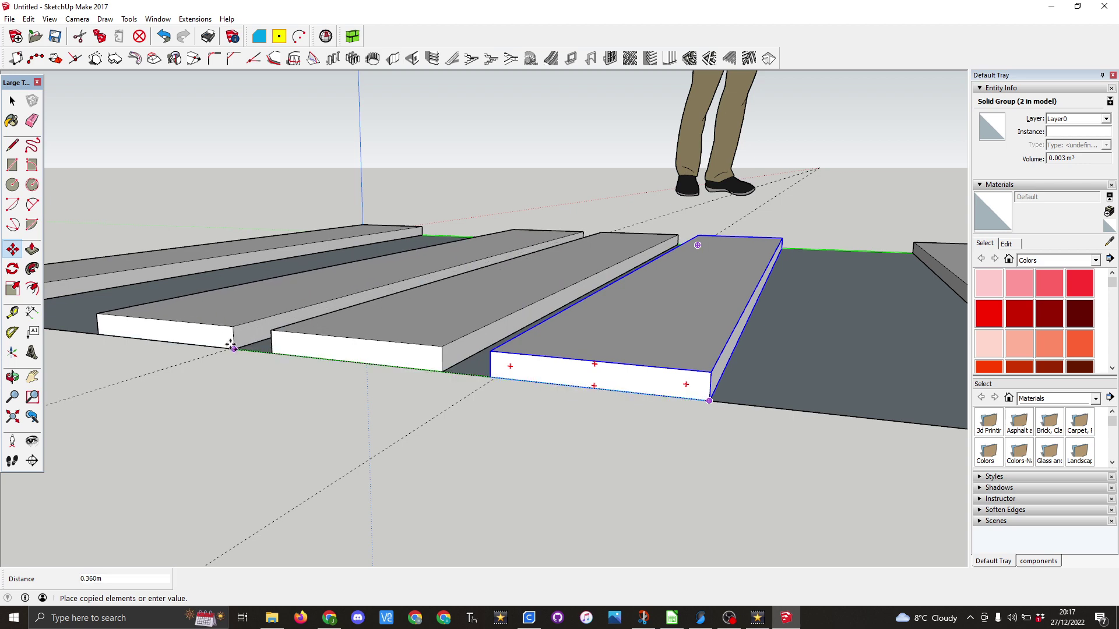
click(234, 349)
scroll(362, 420, down, 6)
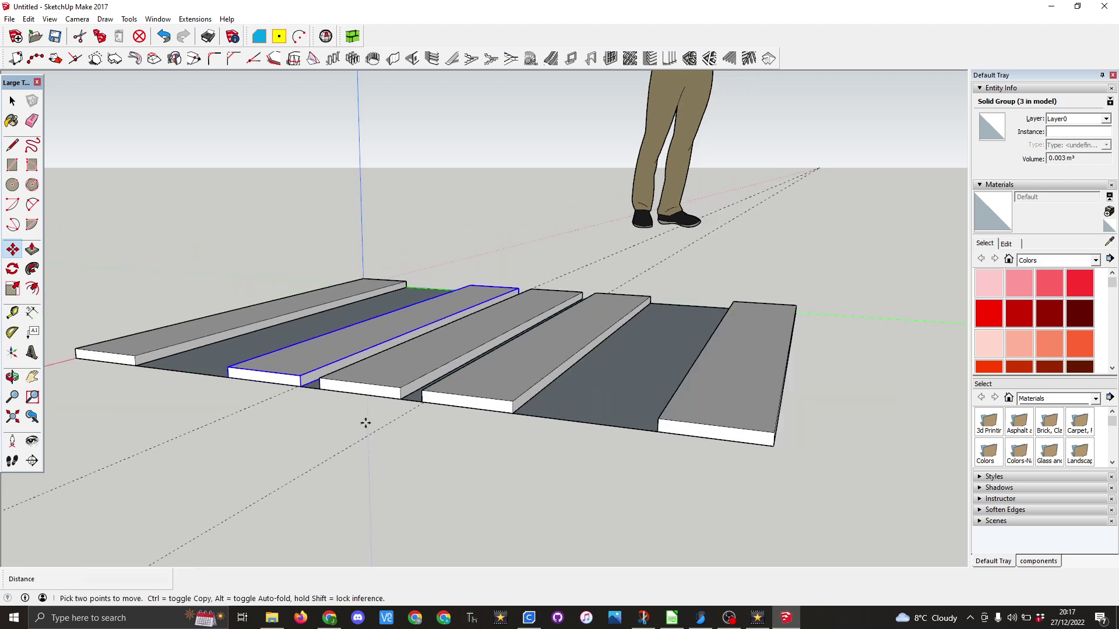
- Erase both guide lines beside the middle board
mouse_move(367, 420)
middle_down()
mouse_move(412, 484)
mouse_move(501, 492)
middle_up()
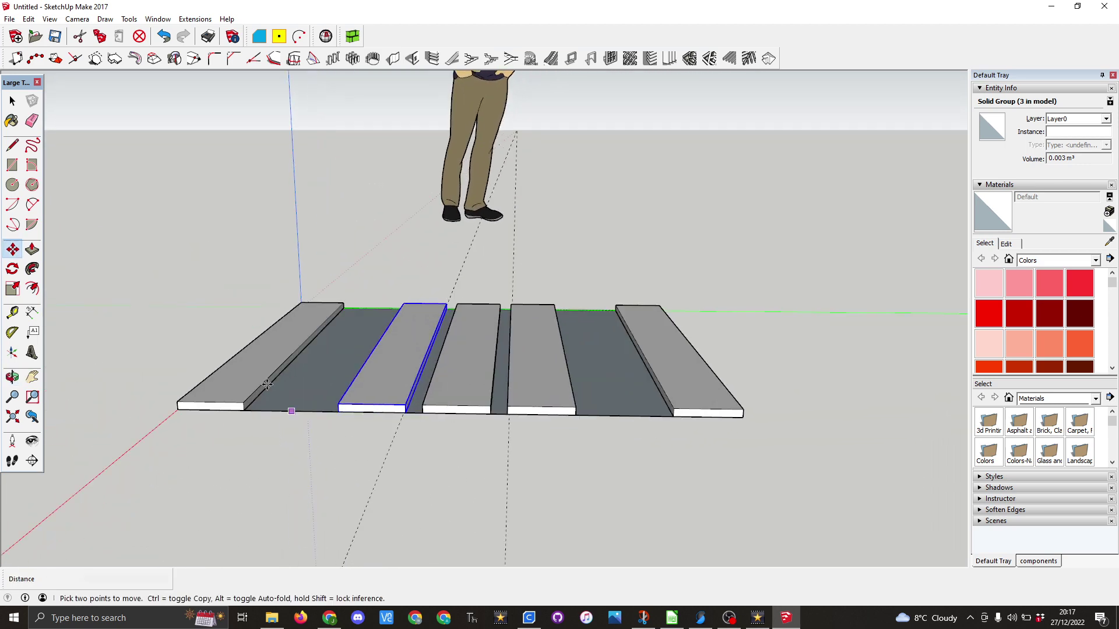
click(32, 121)
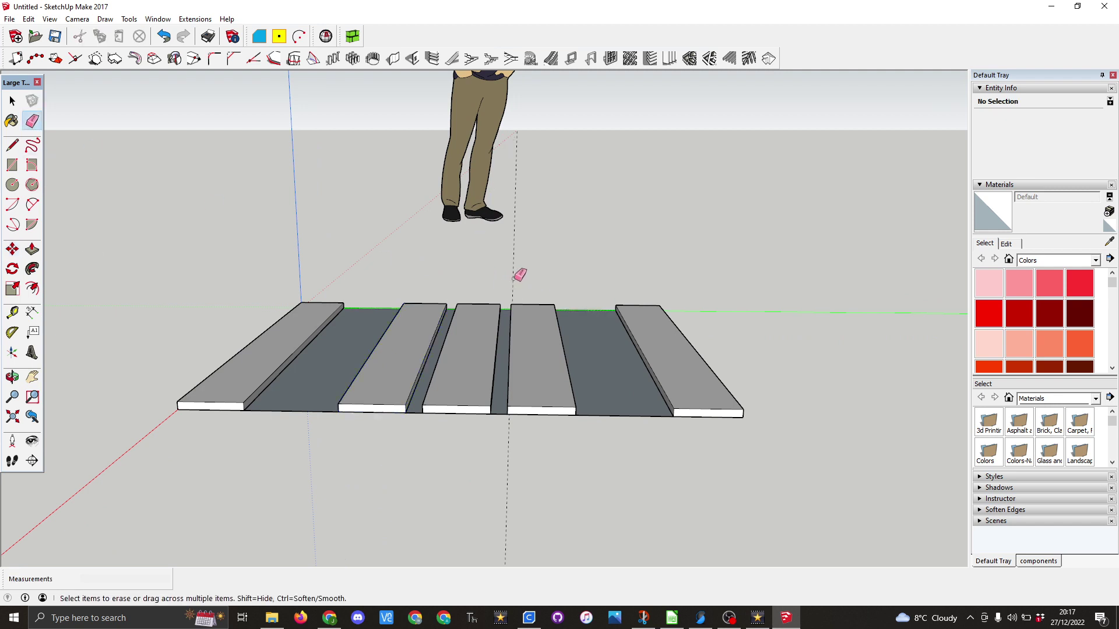
middle_drag(432, 496, 729, 510)
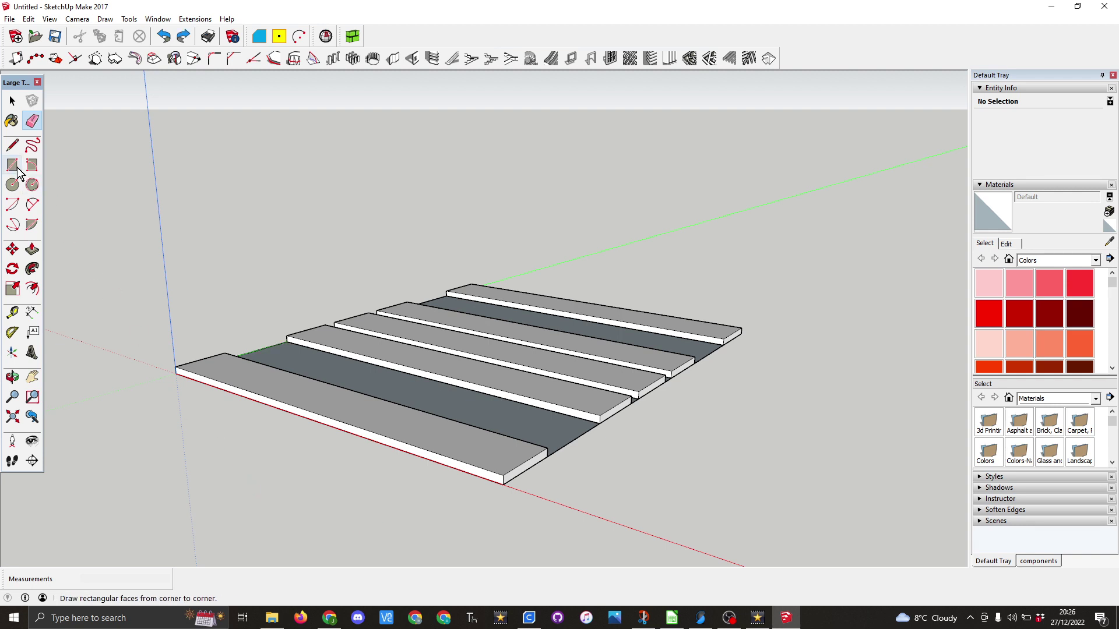
- Draw an upright rectangle 0.090 m wide and about 0.1 m high on top of the first board's corner at the origin
click(14, 166)
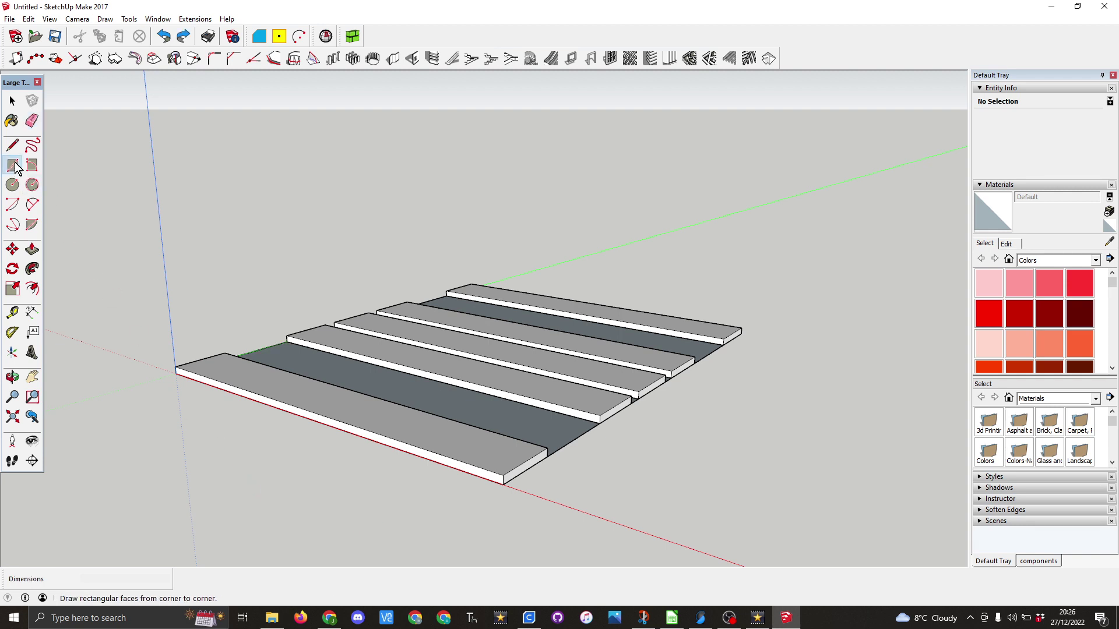
click(175, 368)
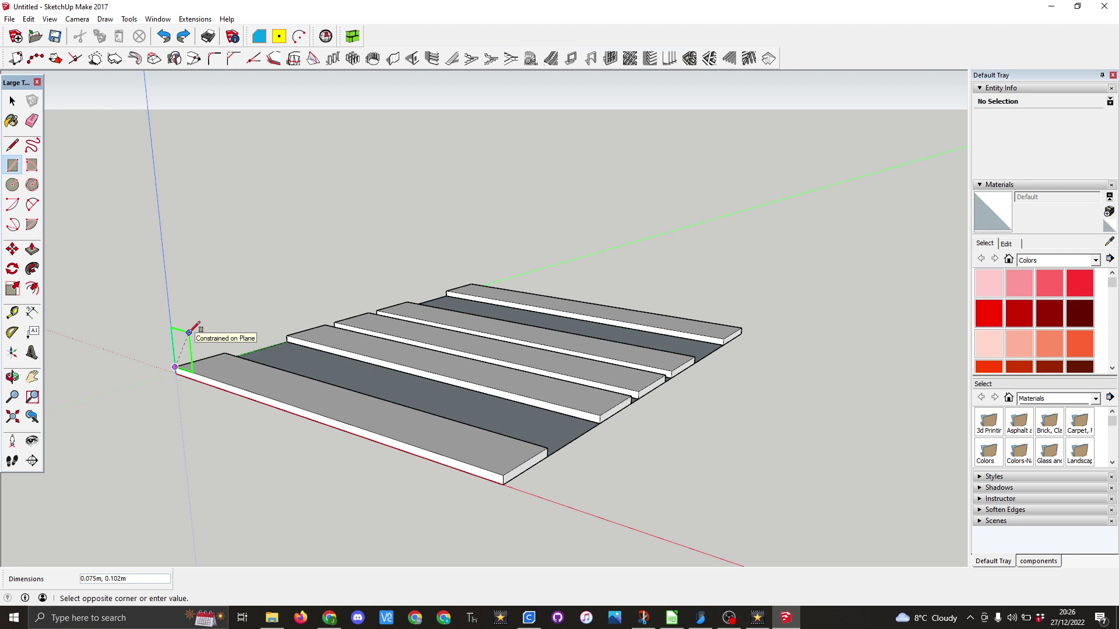
click(189, 332)
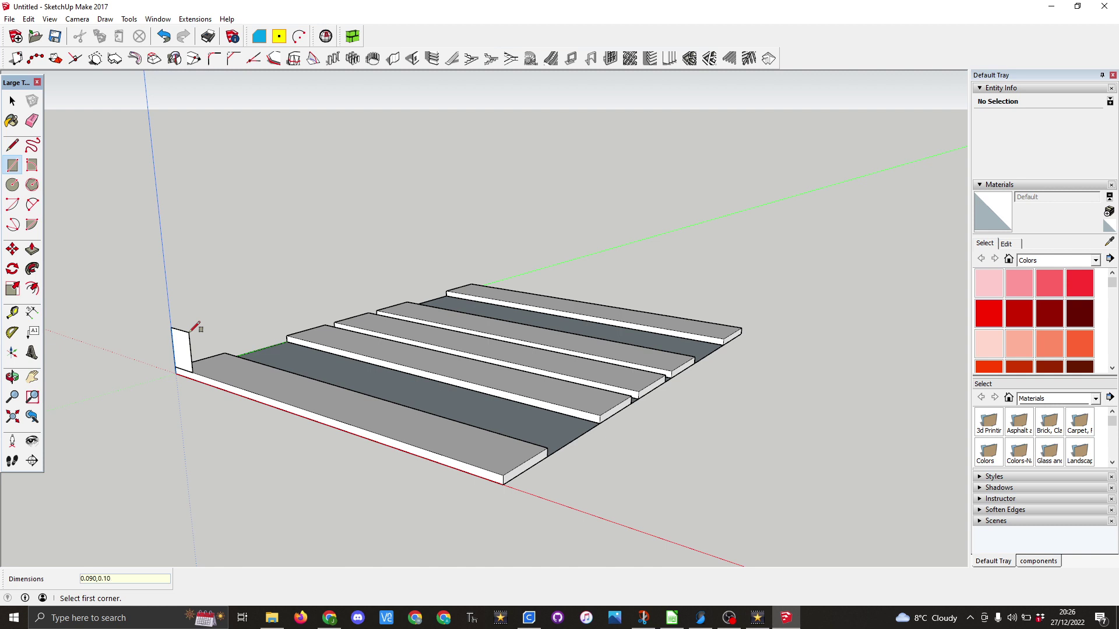
key(Return)
- Push/Pull the upright rectangle 1.200 m along the green axis to form a beam across all the boards
middle_drag(242, 312, 175, 332)
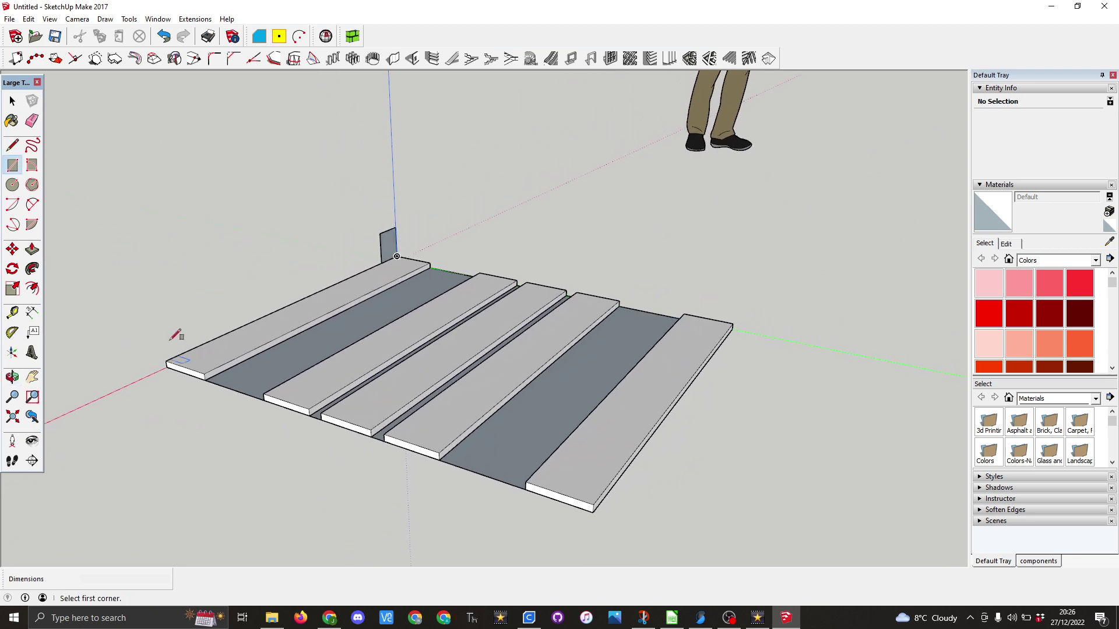
click(32, 249)
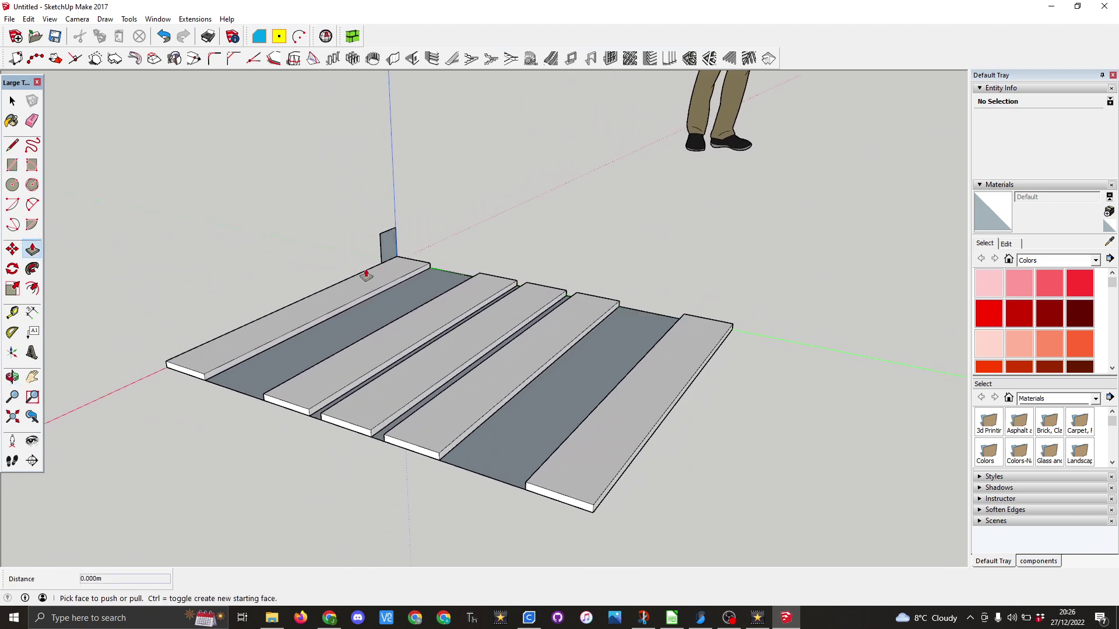
drag(389, 250, 722, 342)
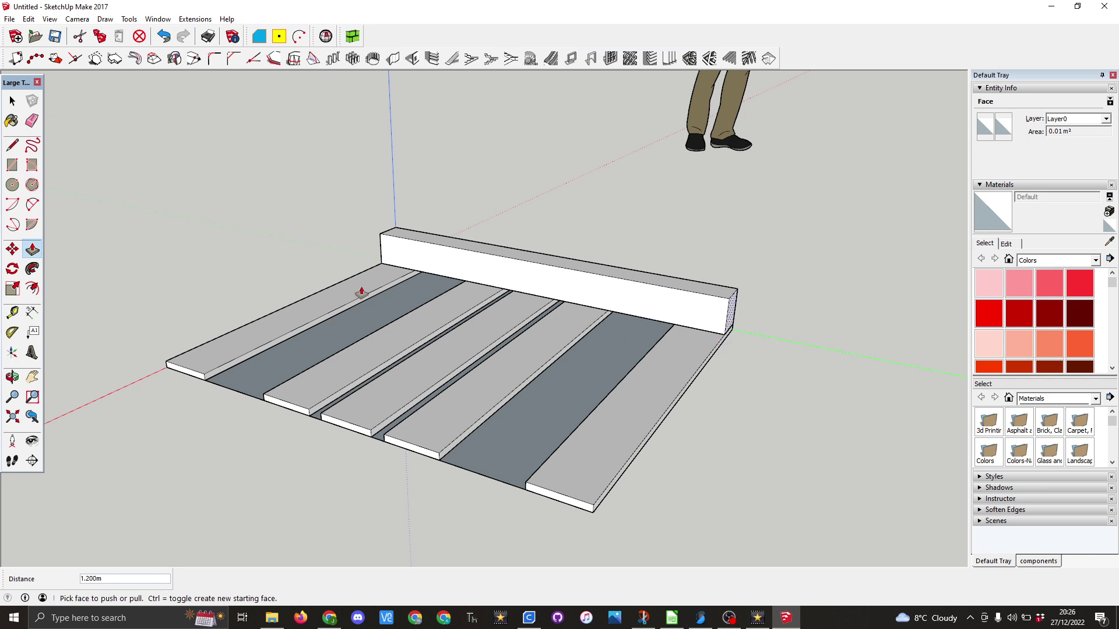
- Select the whole extruded beam and make it a group
click(12, 101)
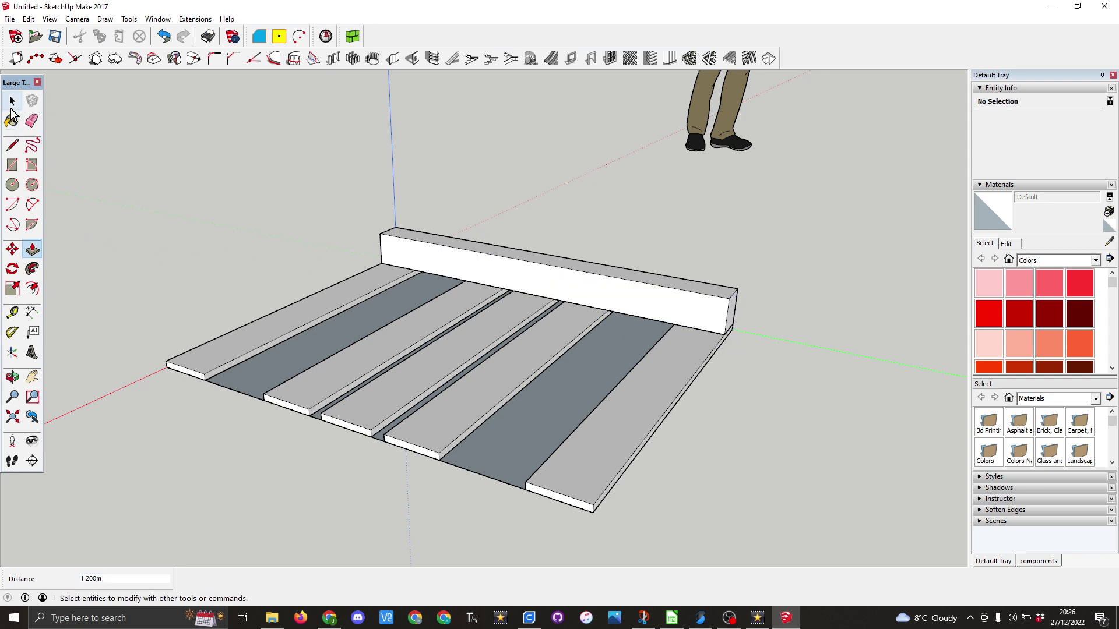
triple_click(672, 307)
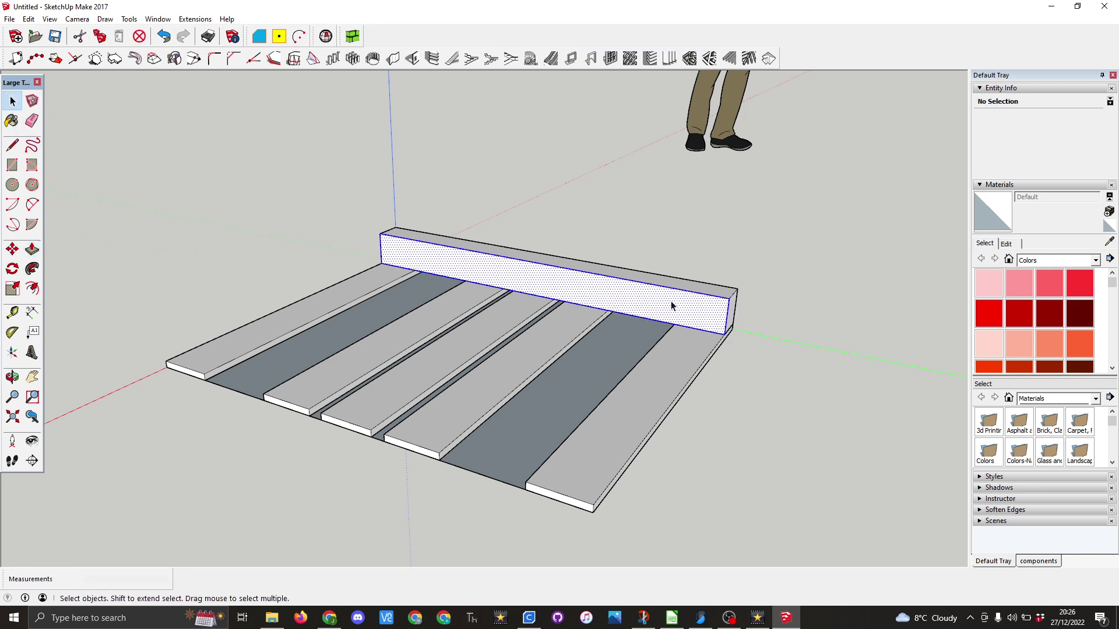
right_click(671, 307)
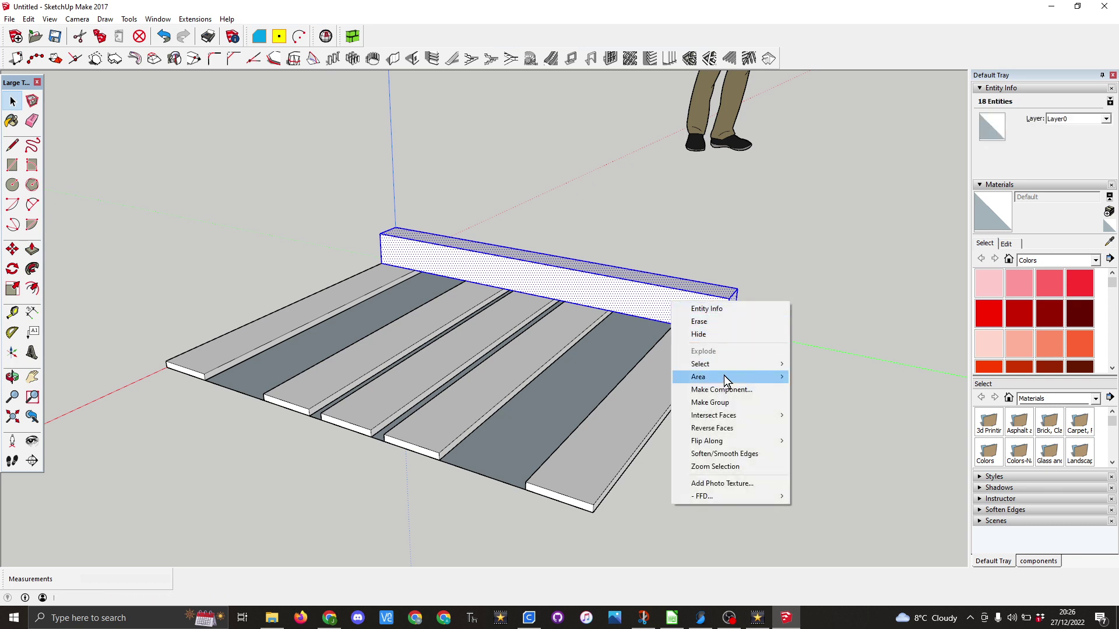
click(728, 407)
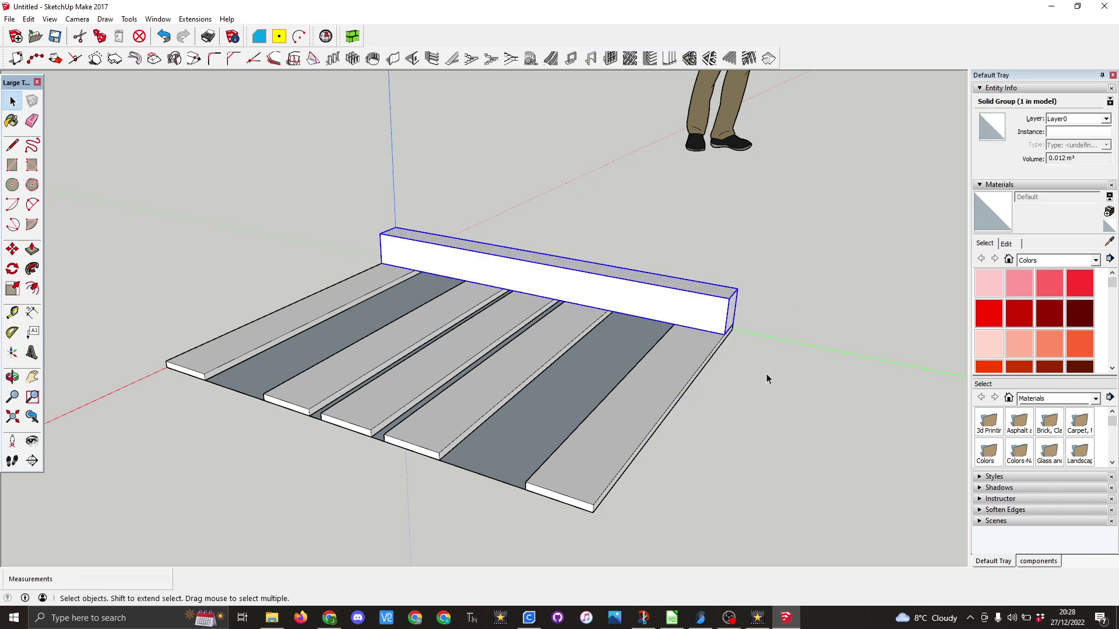
- Copy the beam 0.910 m along the red axis to the opposite board ends, dividing by two to add a middle beam
click(12, 250)
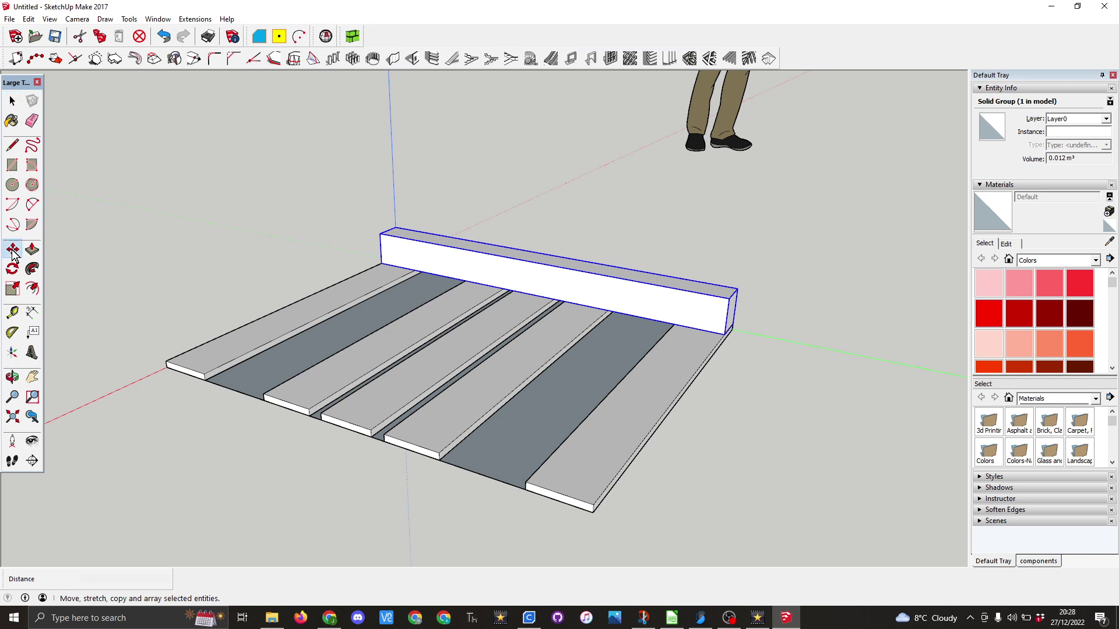
ctrl+click(729, 331)
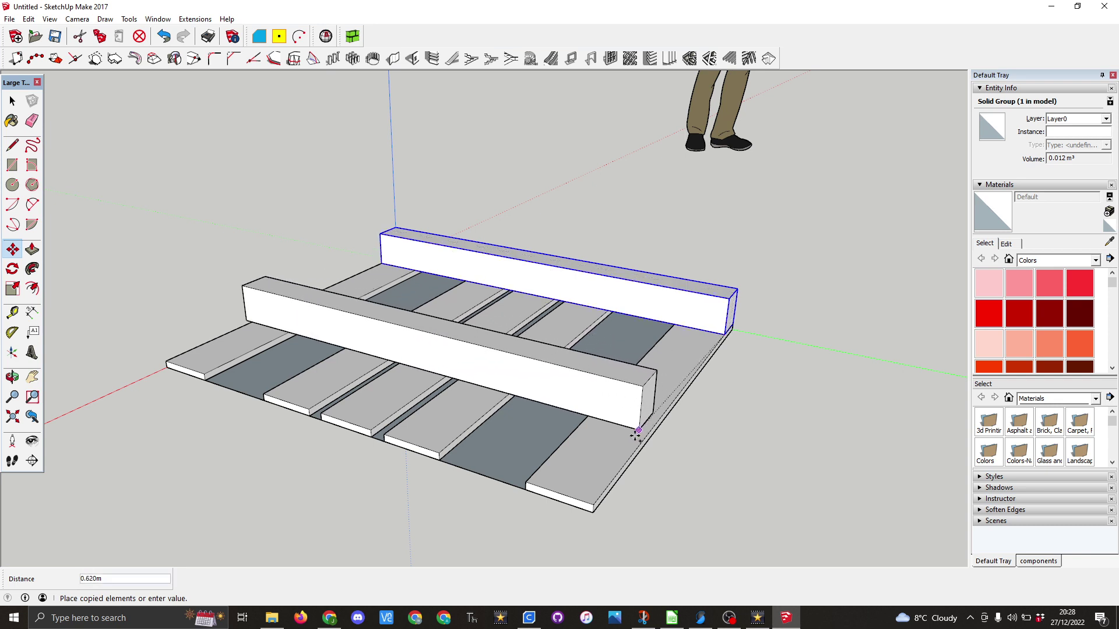
click(592, 505)
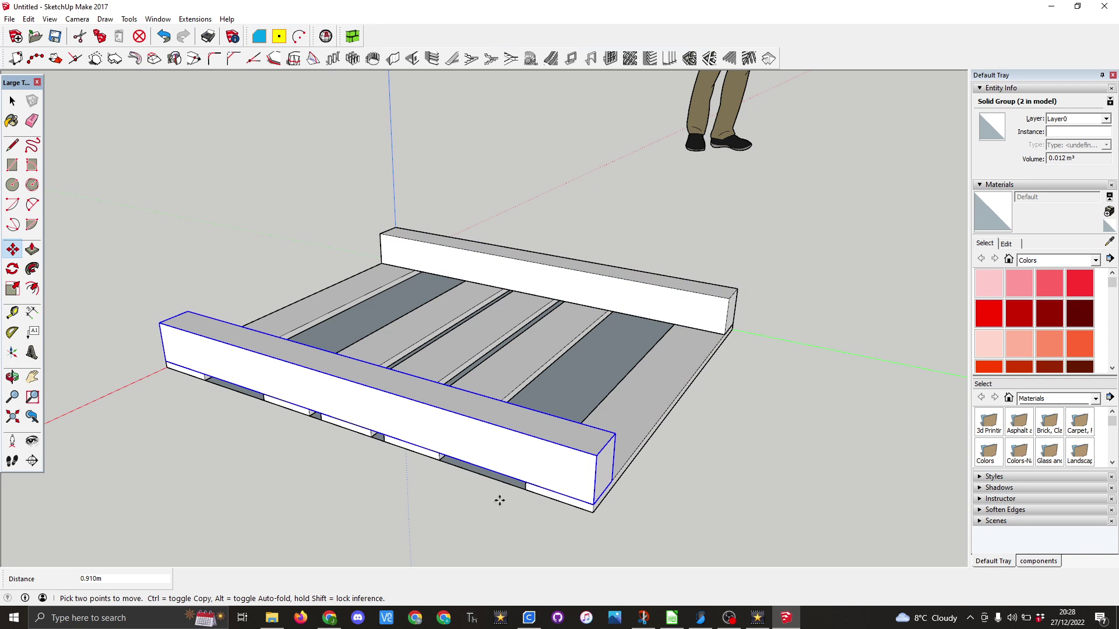
text(/2)
key(Return)
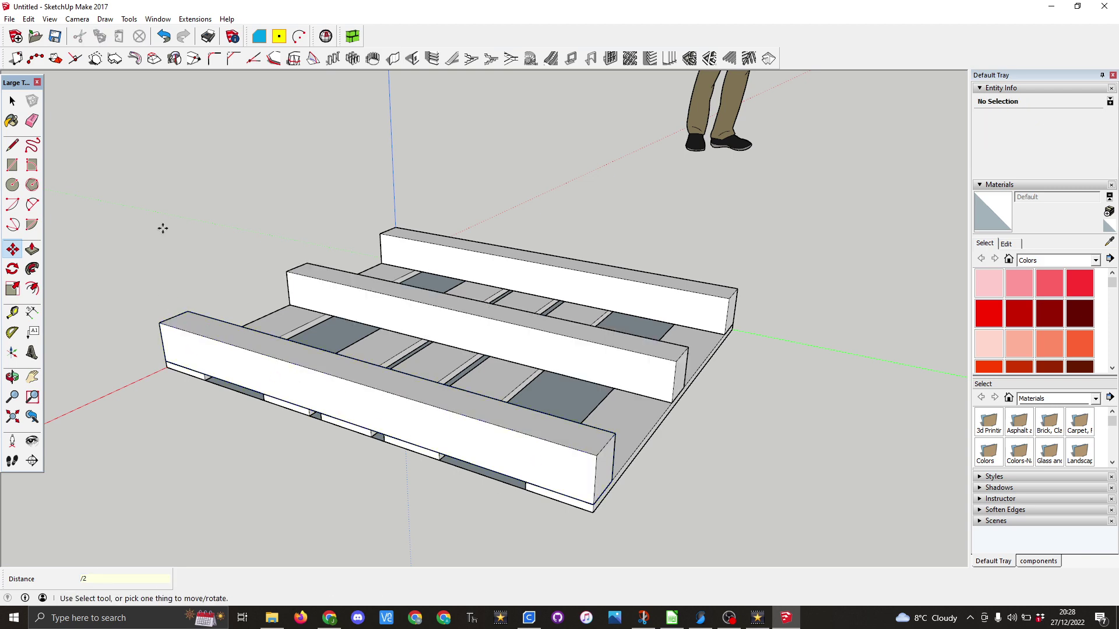
- Copy the first bottom board straight up 0.126 m so the copy rests on top of the three beams
middle_drag(162, 230, 717, 222)
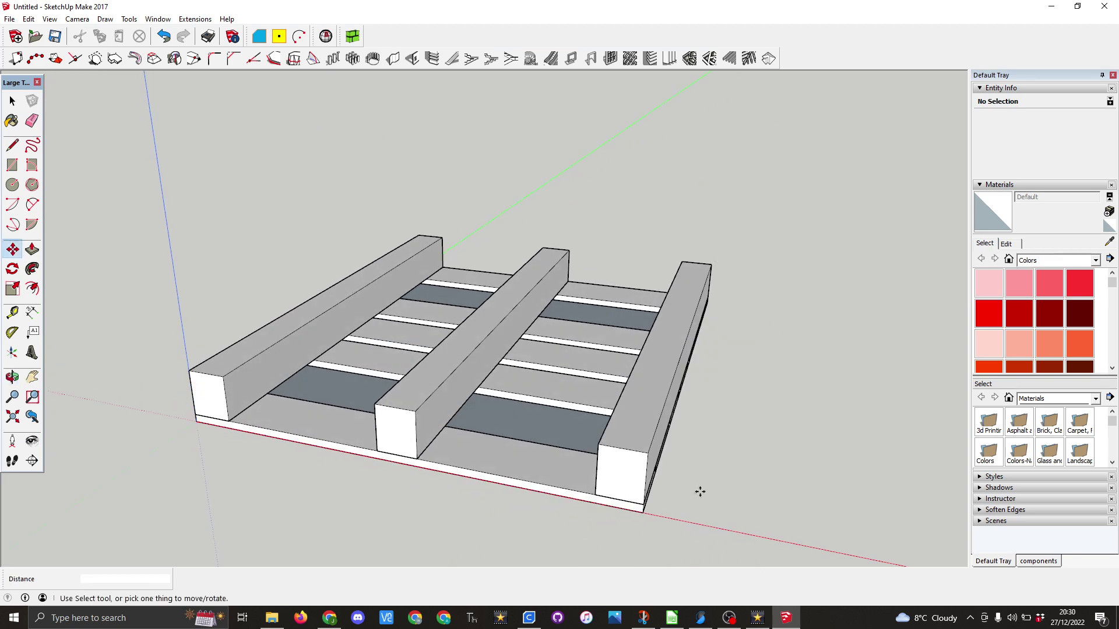
click(12, 100)
click(519, 473)
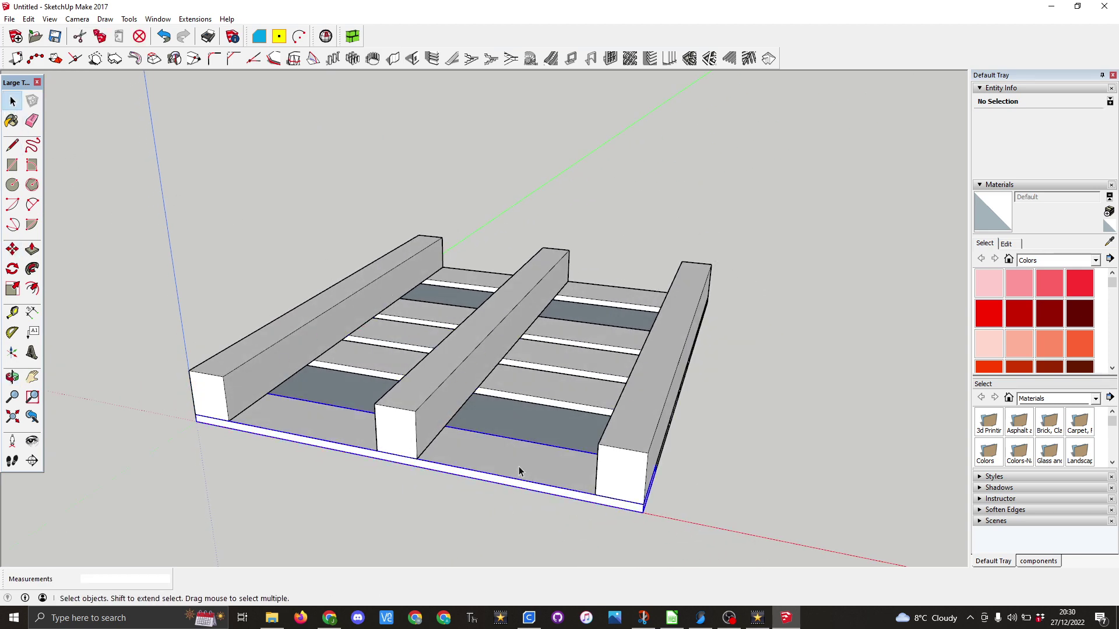
middle_drag(528, 474, 431, 461)
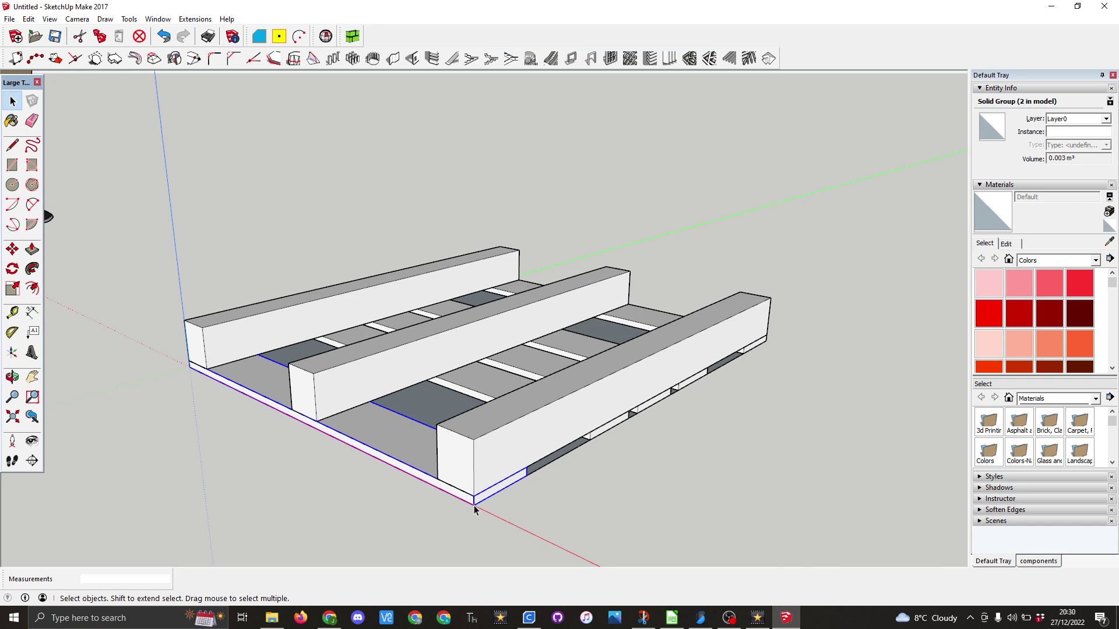
click(12, 250)
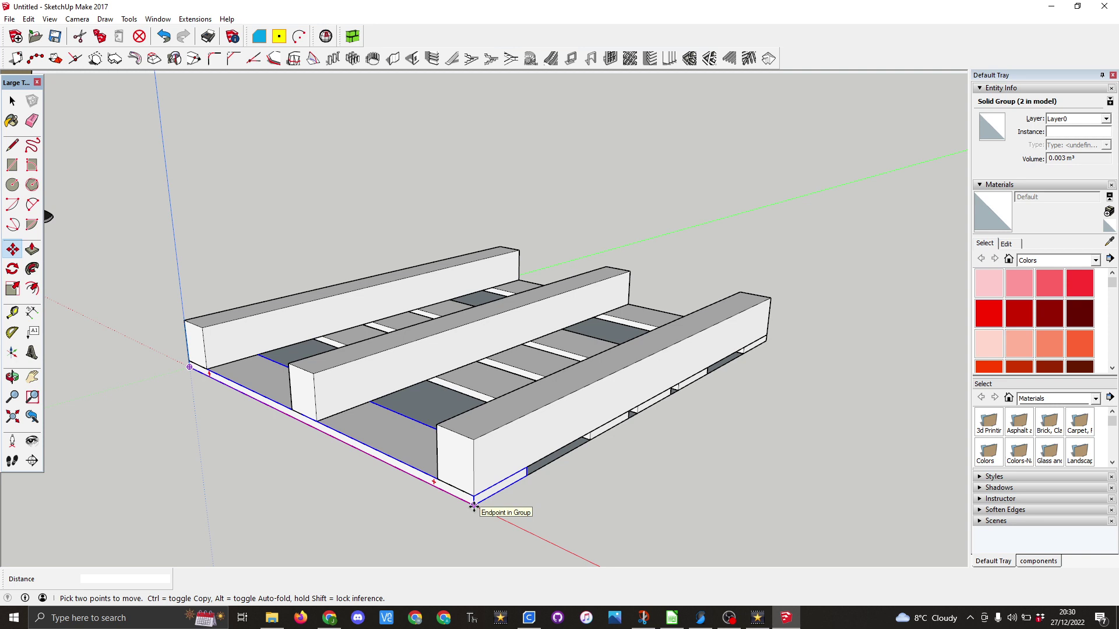
click(474, 506)
key(ctrl)
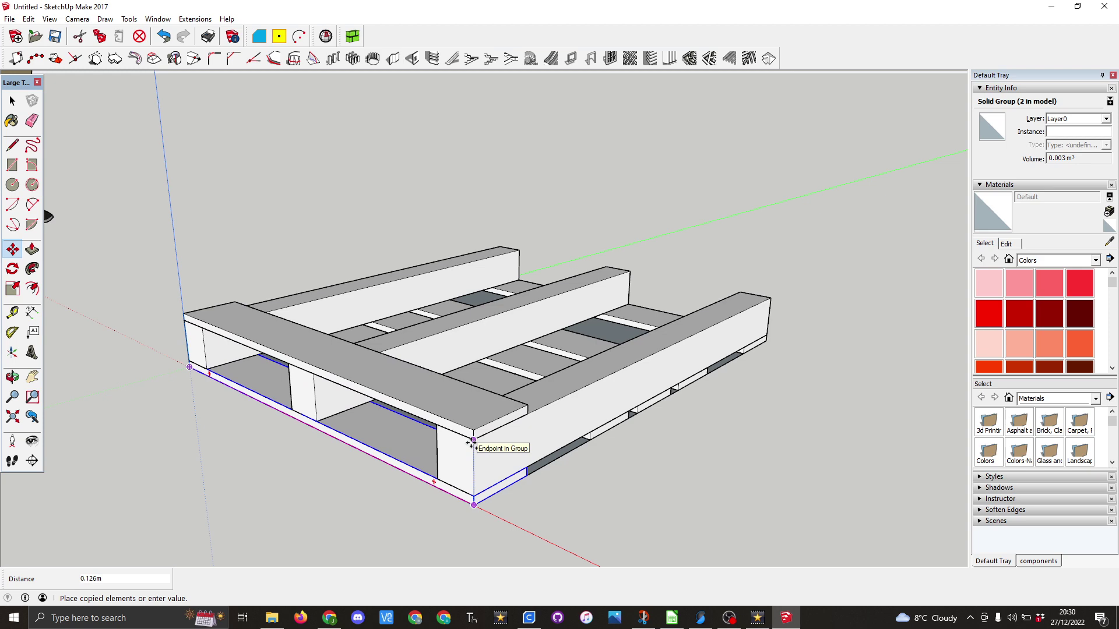
click(472, 443)
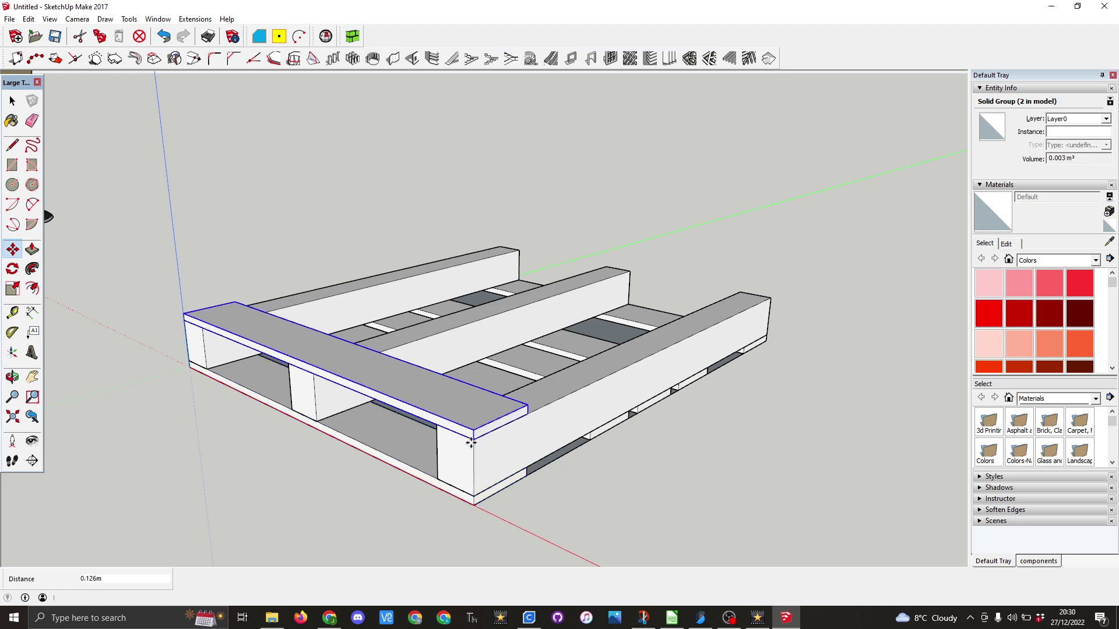
- Copy the top board 1.056 m along the green axis to the far beam ends, dividing by six to fill in evenly spaced boards
middle_drag(708, 507, 298, 421)
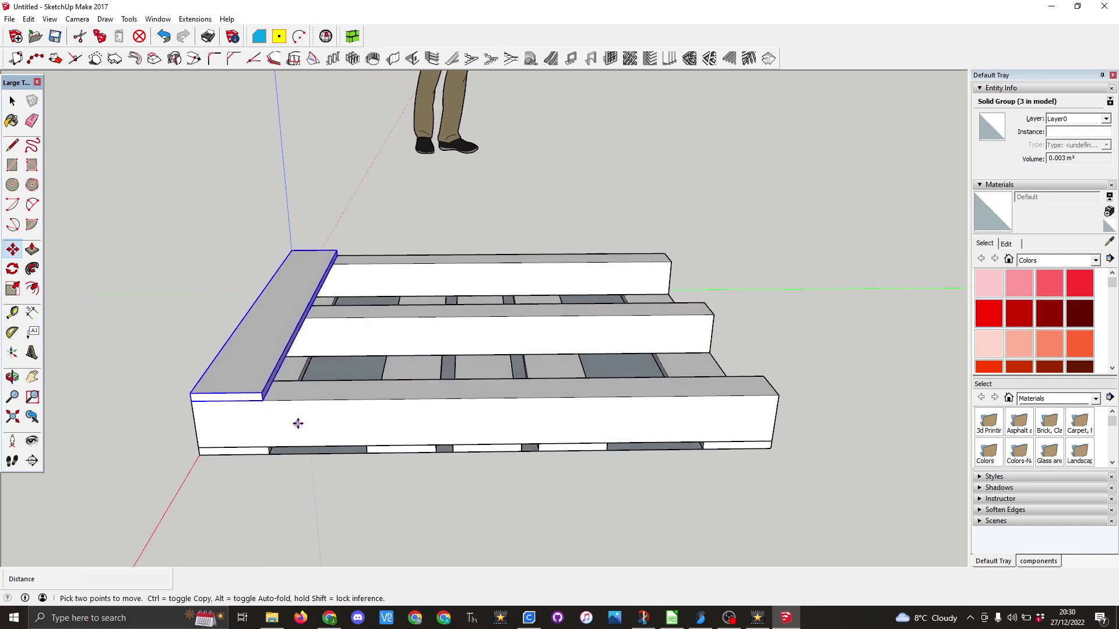
key(ctrl)
click(263, 401)
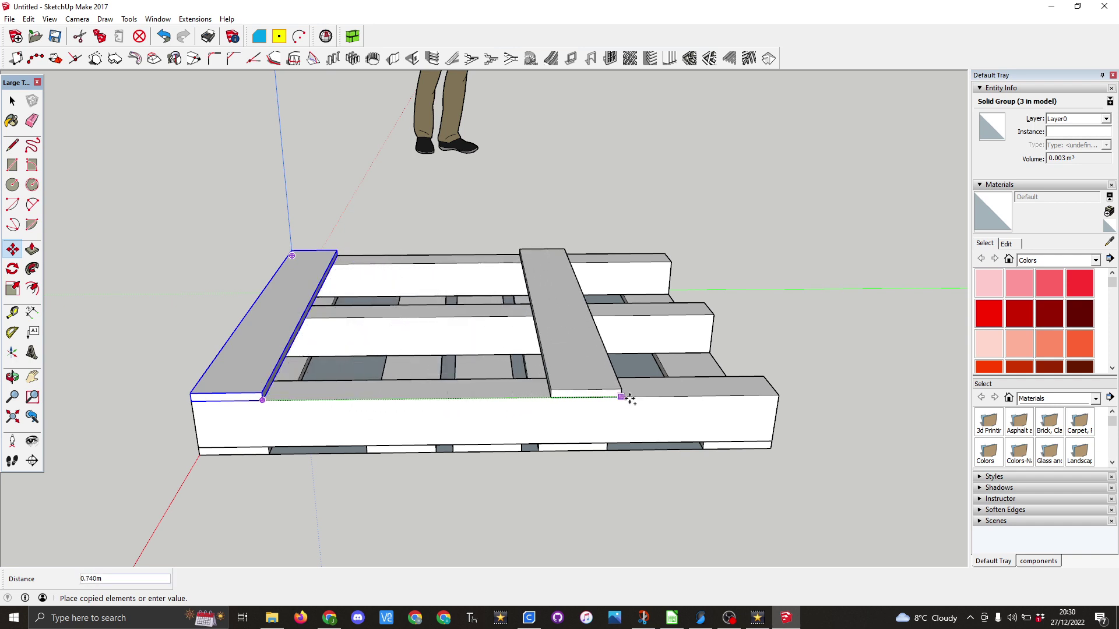
click(777, 399)
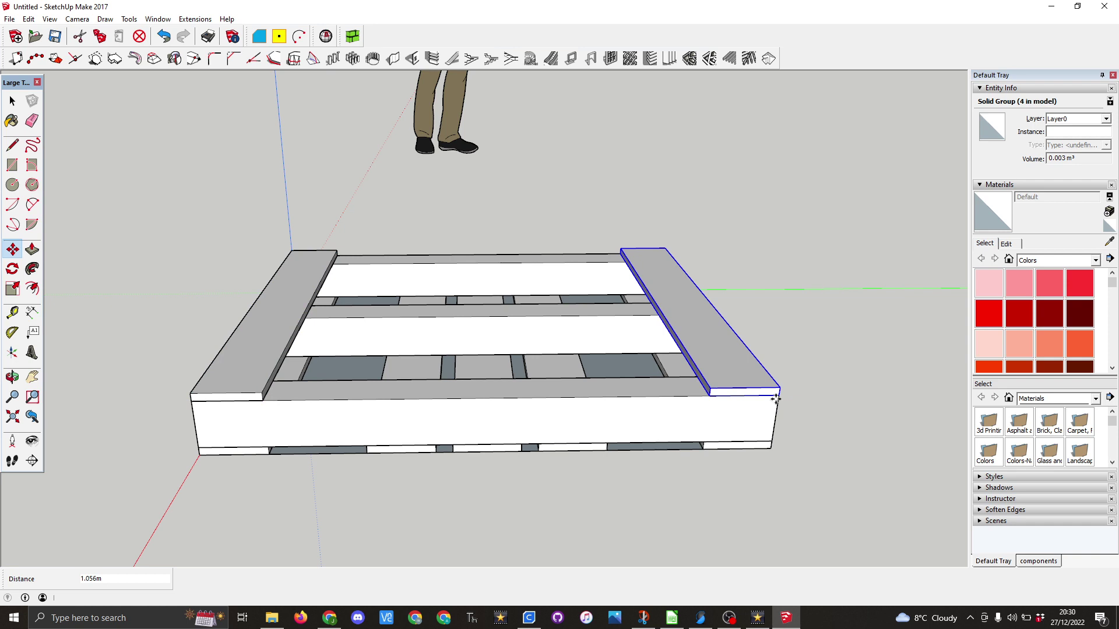
text(/6)
key(Return)
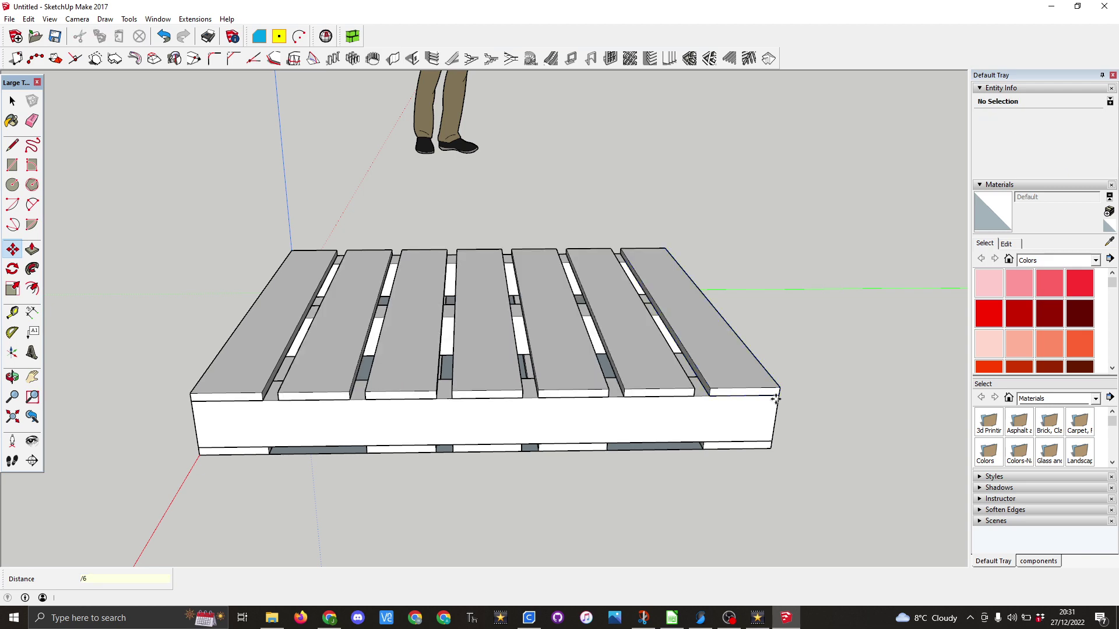
- Select the flat base rectangle group under the bottom boards and delete it
middle_drag(342, 540, 647, 475)
key(m)
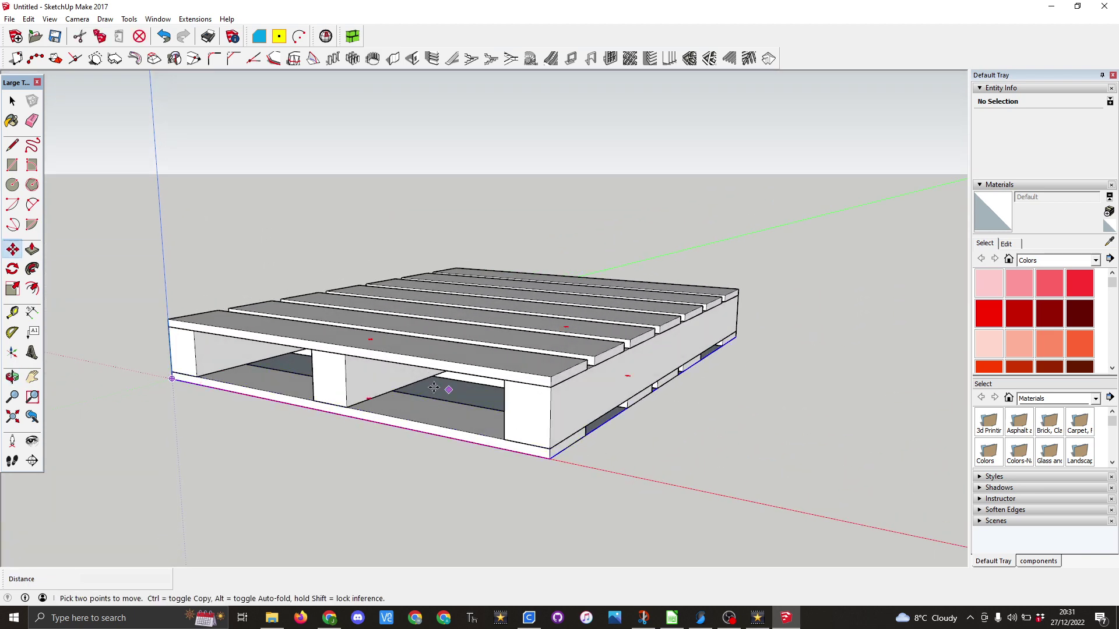
click(12, 101)
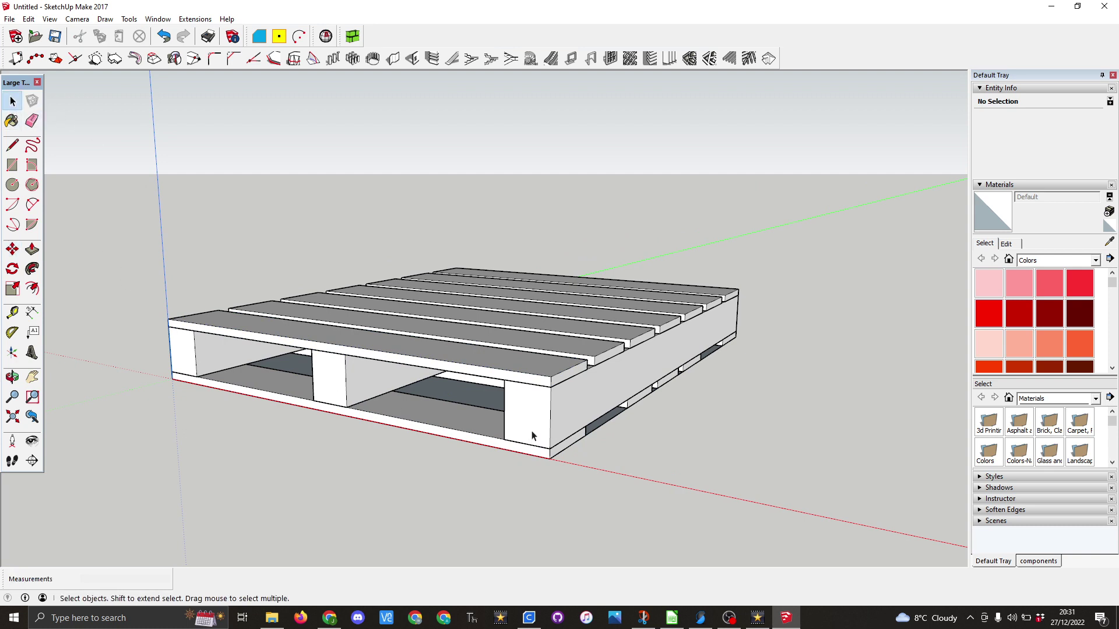
click(457, 393)
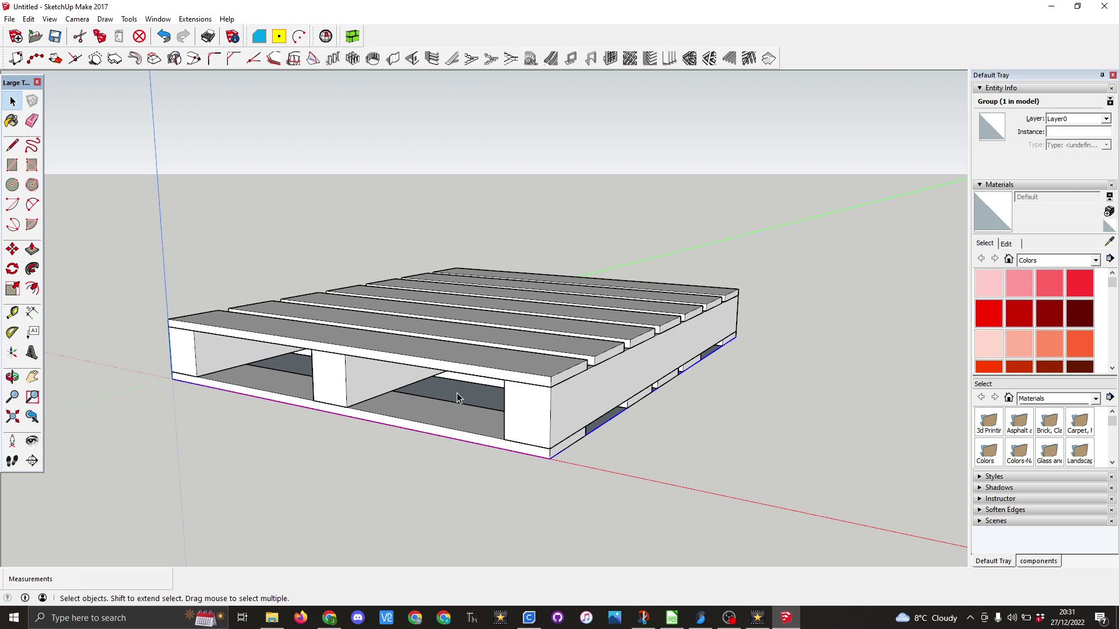
click(457, 394)
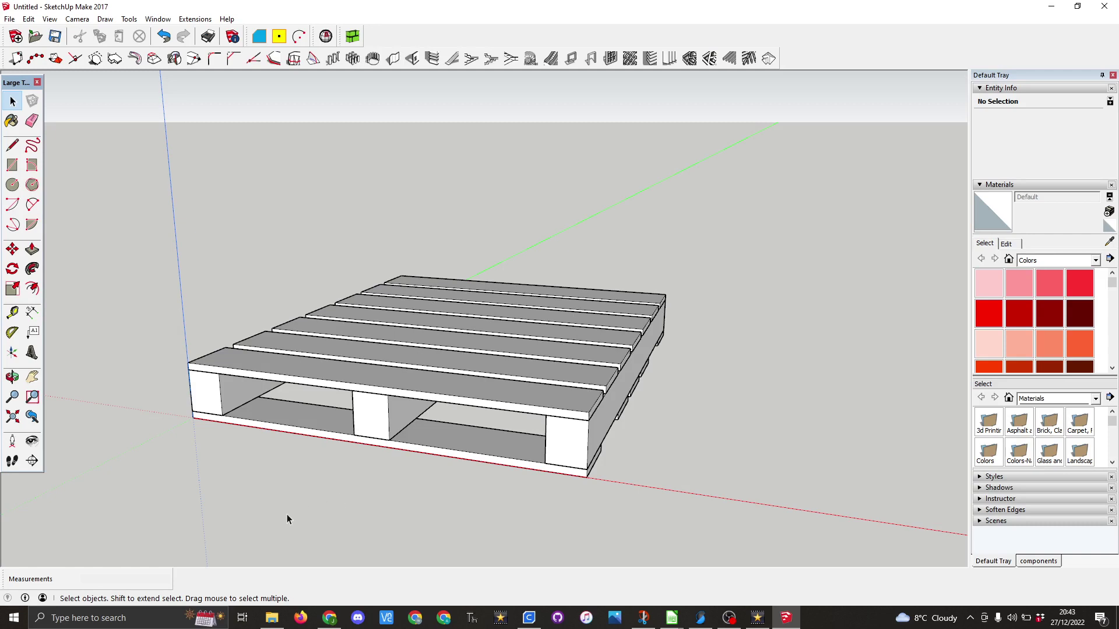
- Select all the pallet's boards and beams and make them one group
drag(129, 192, 784, 530)
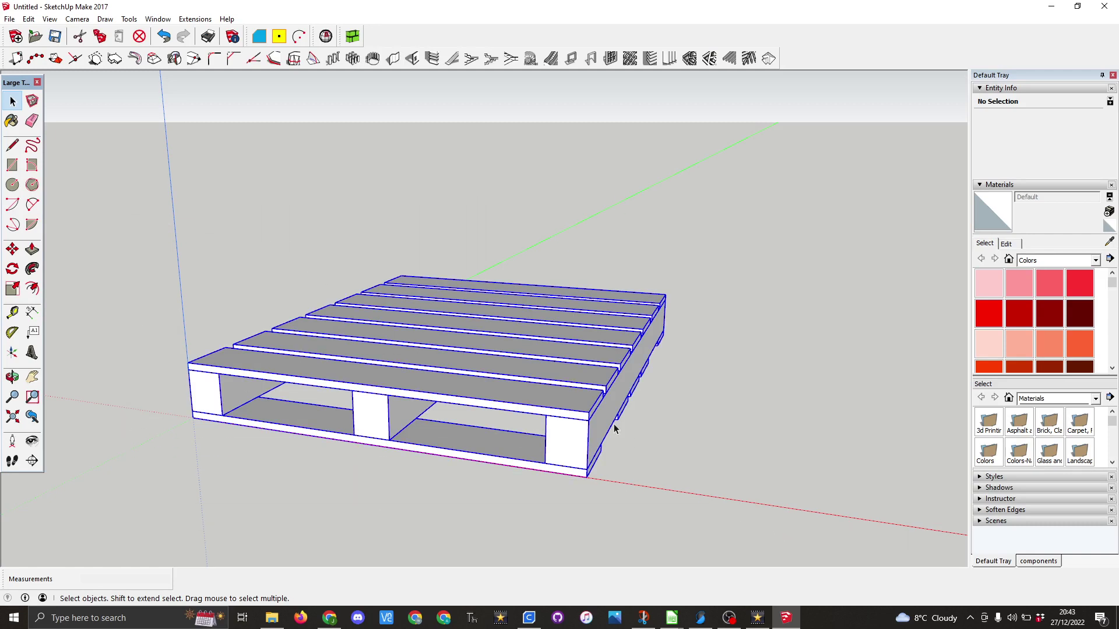
right_click(513, 346)
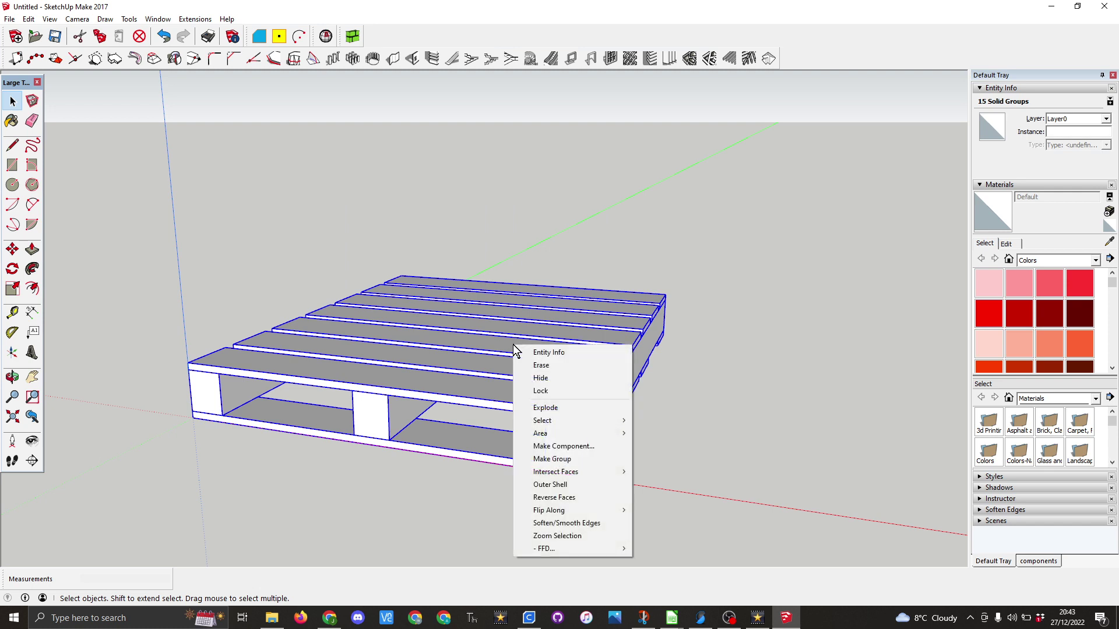
click(560, 460)
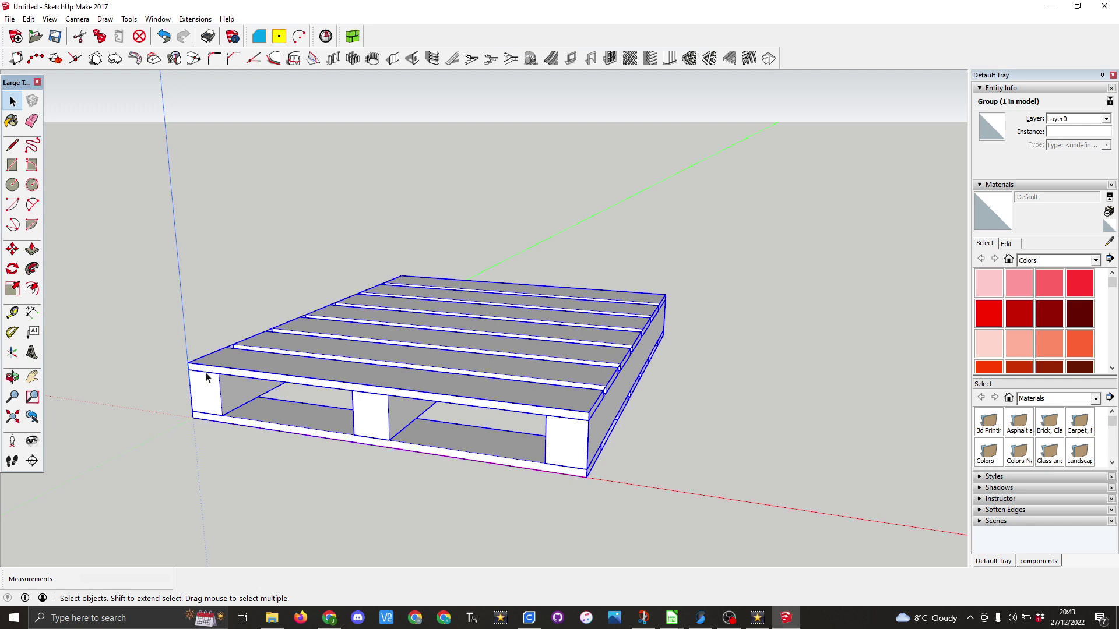
- Export only the selected pallet as an STL in millimetres, saved in Downloads as test.stl
click(9, 19)
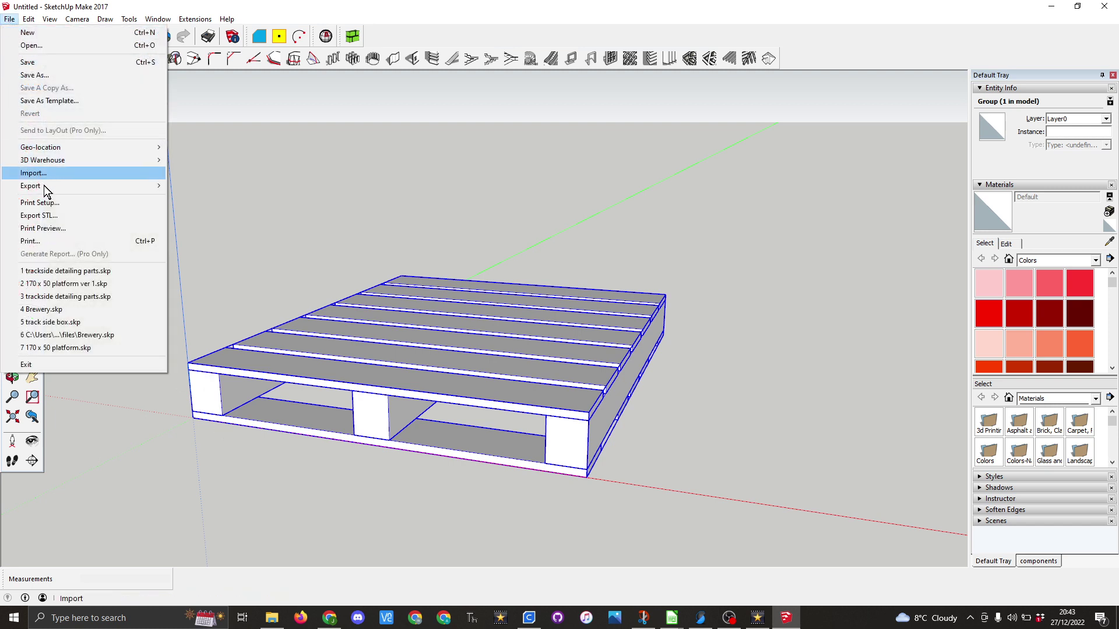
click(56, 219)
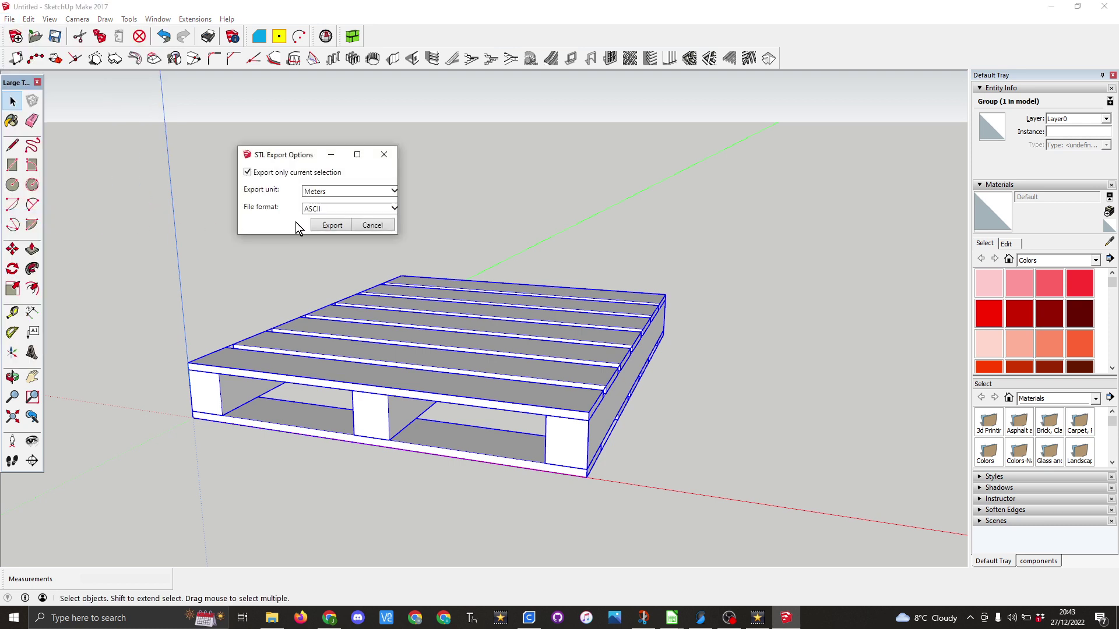
click(391, 192)
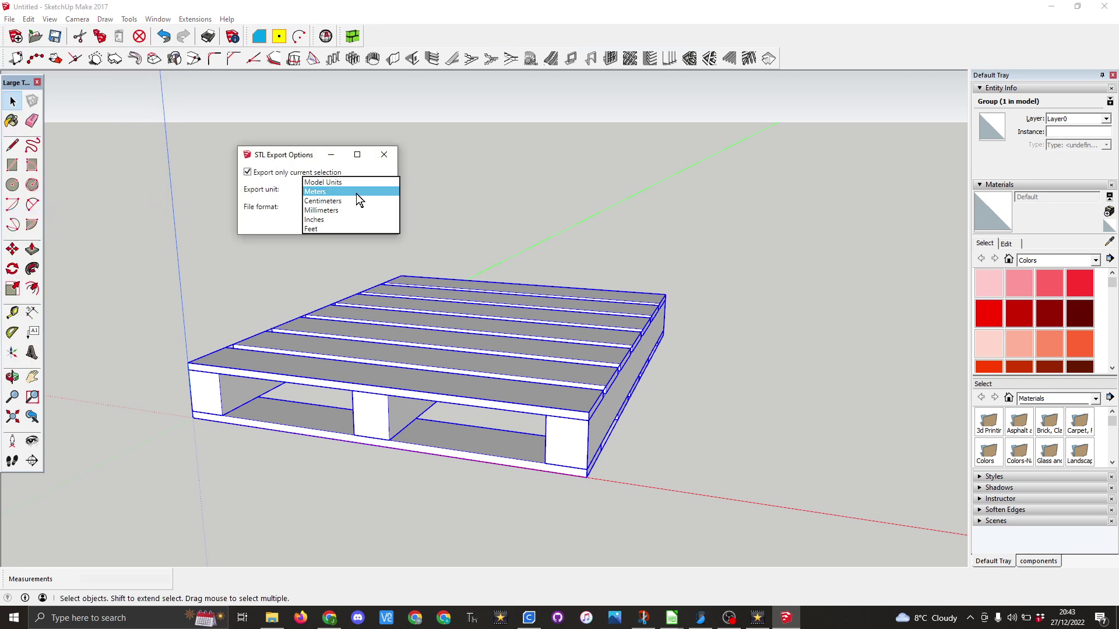
click(343, 211)
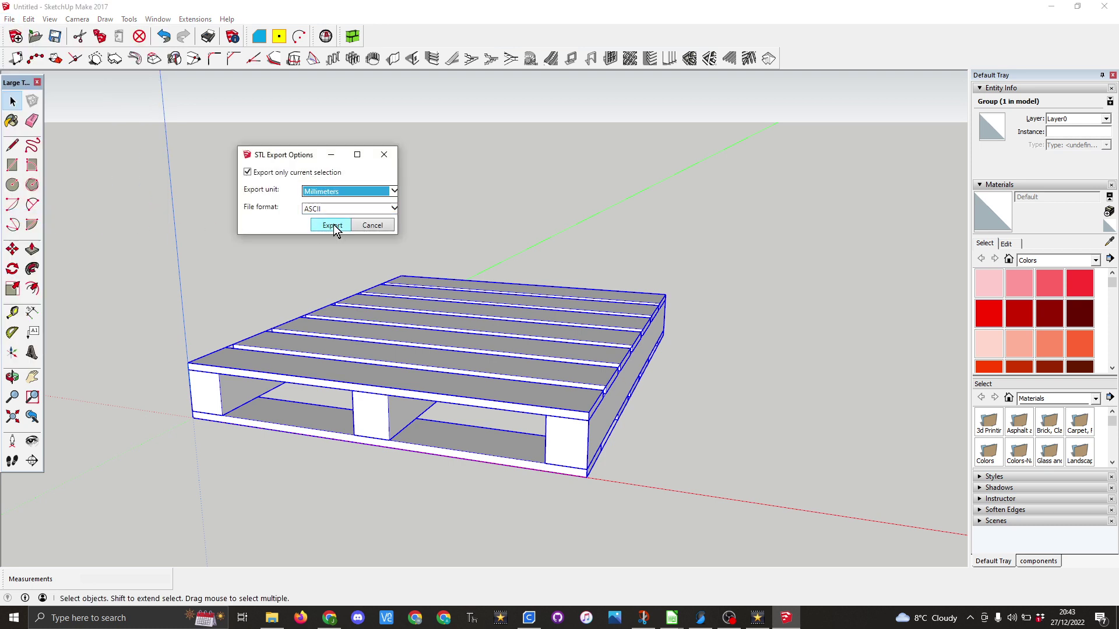
click(333, 226)
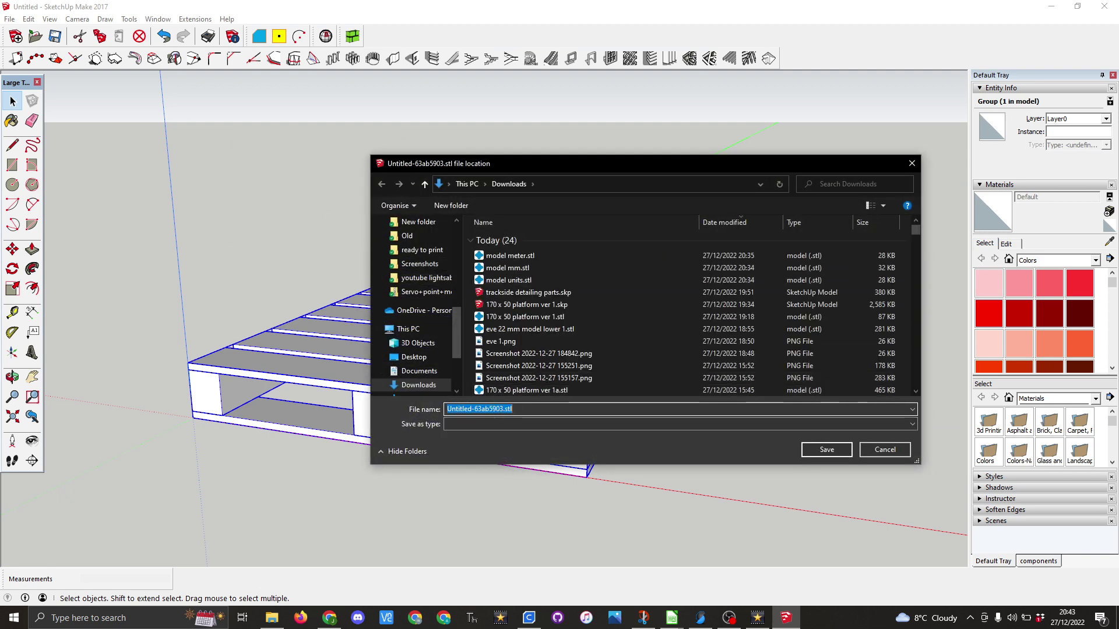
text(tes.stl)
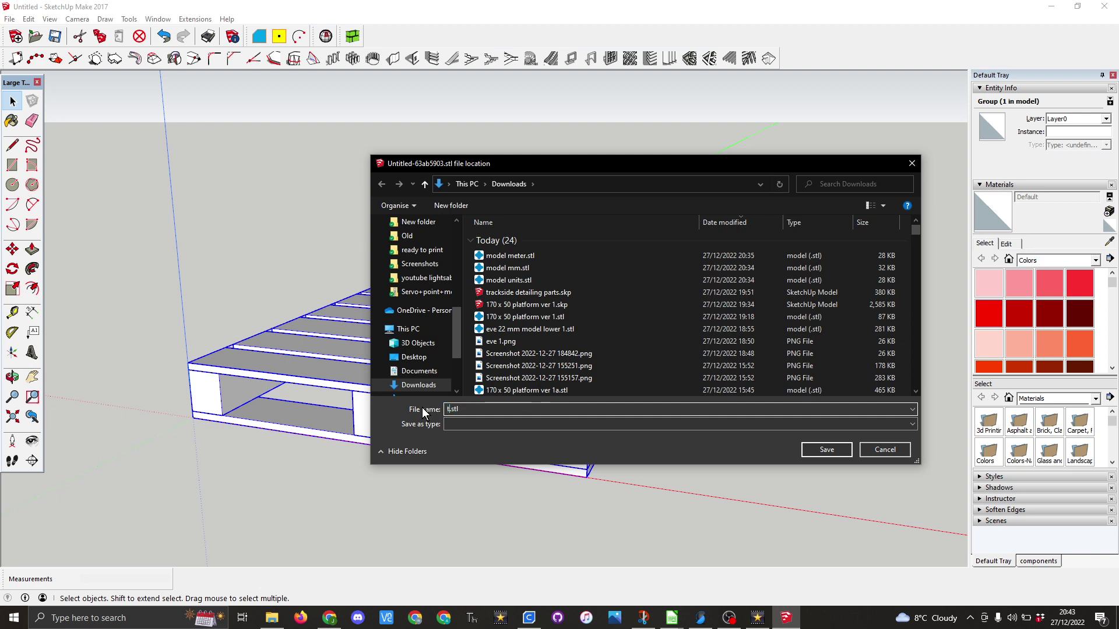
text(t)
key(Return)
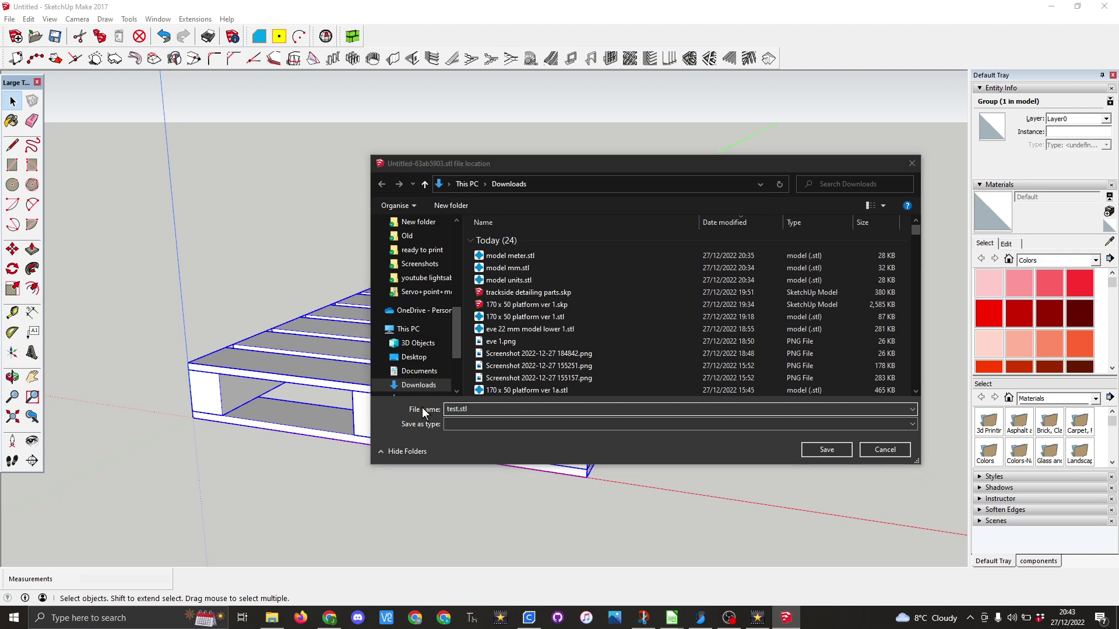
click(586, 310)
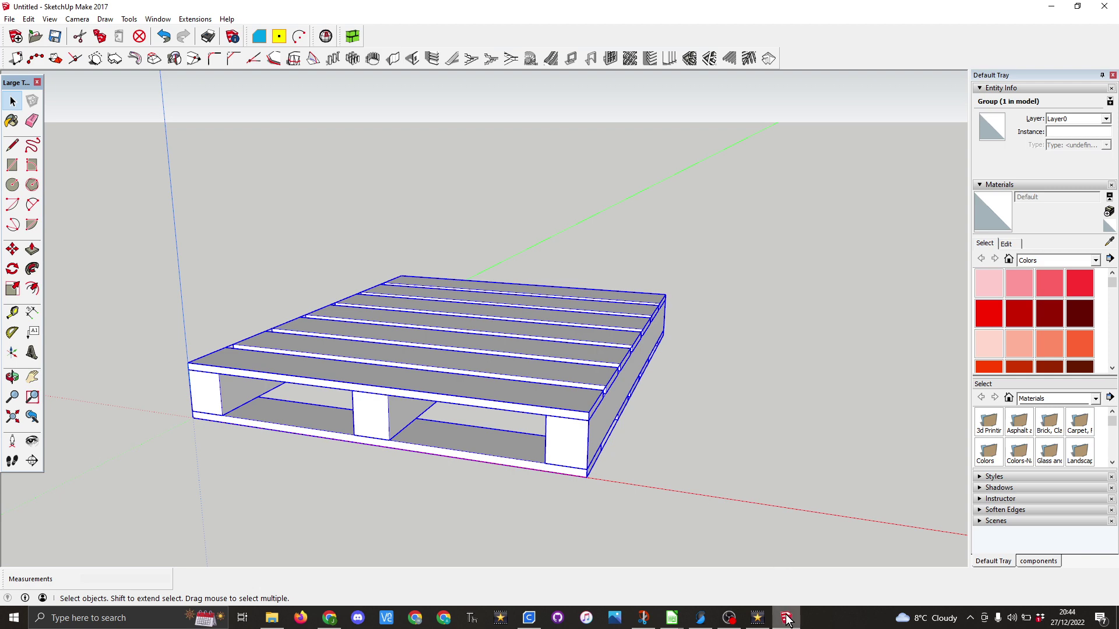
- Switch to SuperSlicer and import test.stl from Downloads, accepting the automatic scale-down to the print bed
click(701, 620)
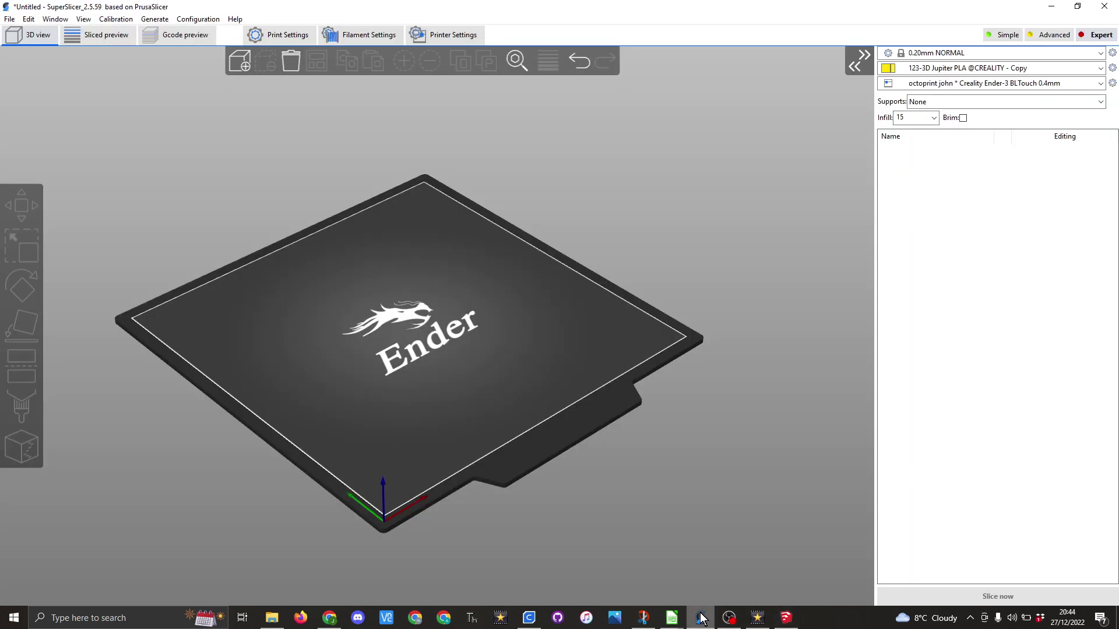
click(242, 68)
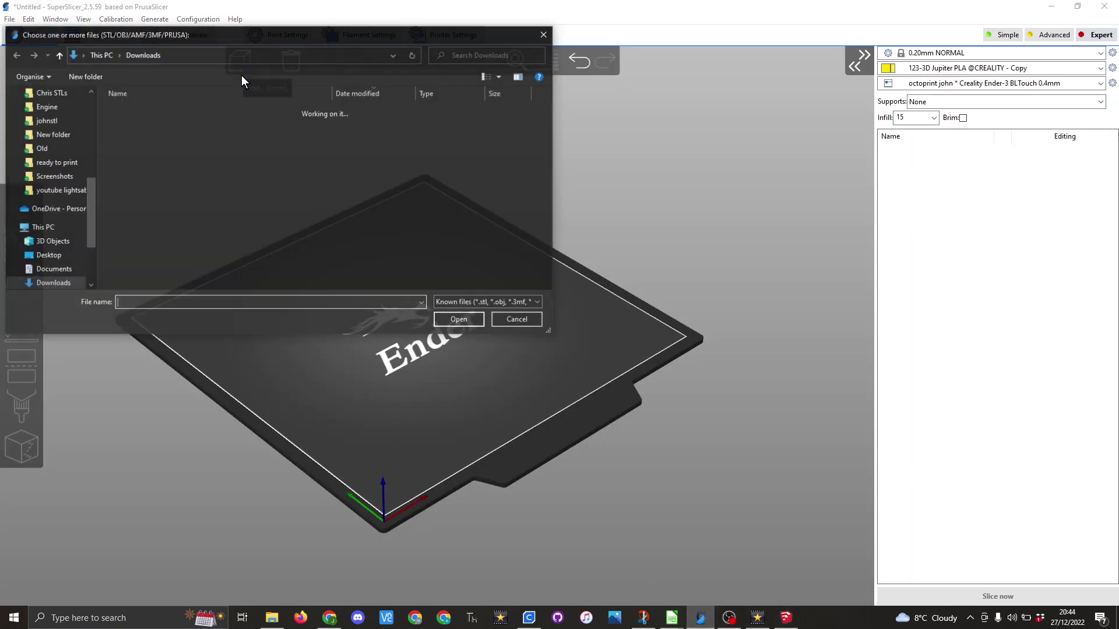
click(153, 127)
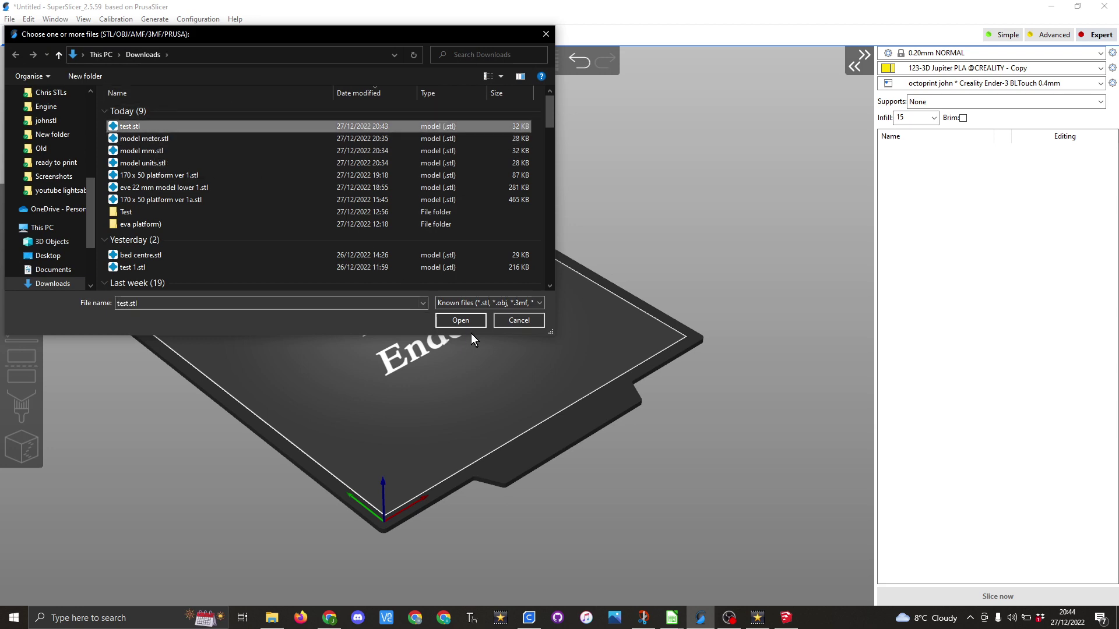
click(457, 317)
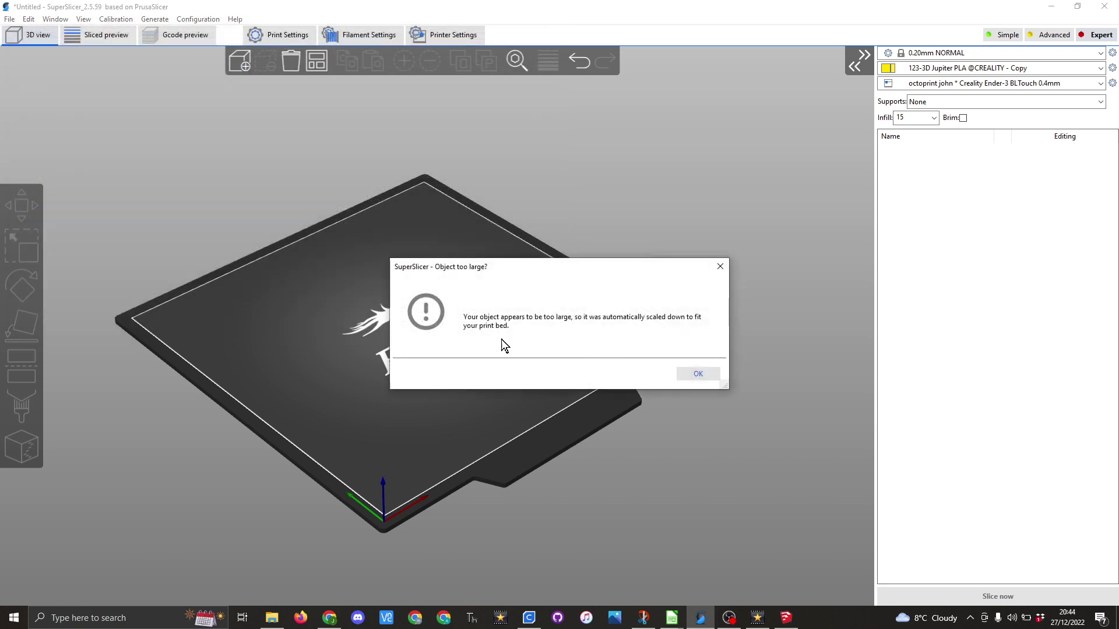
click(699, 375)
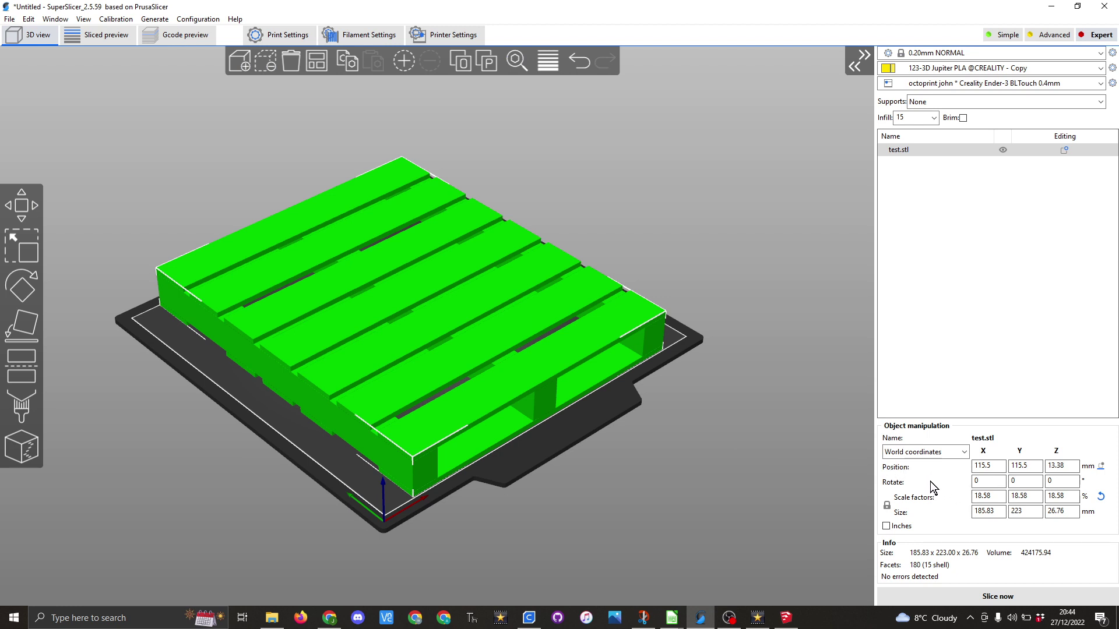
- Scale the imported pallet uniformly, trying a factor of 1.36 % and settling on 2.63 %
drag(993, 496, 973, 497)
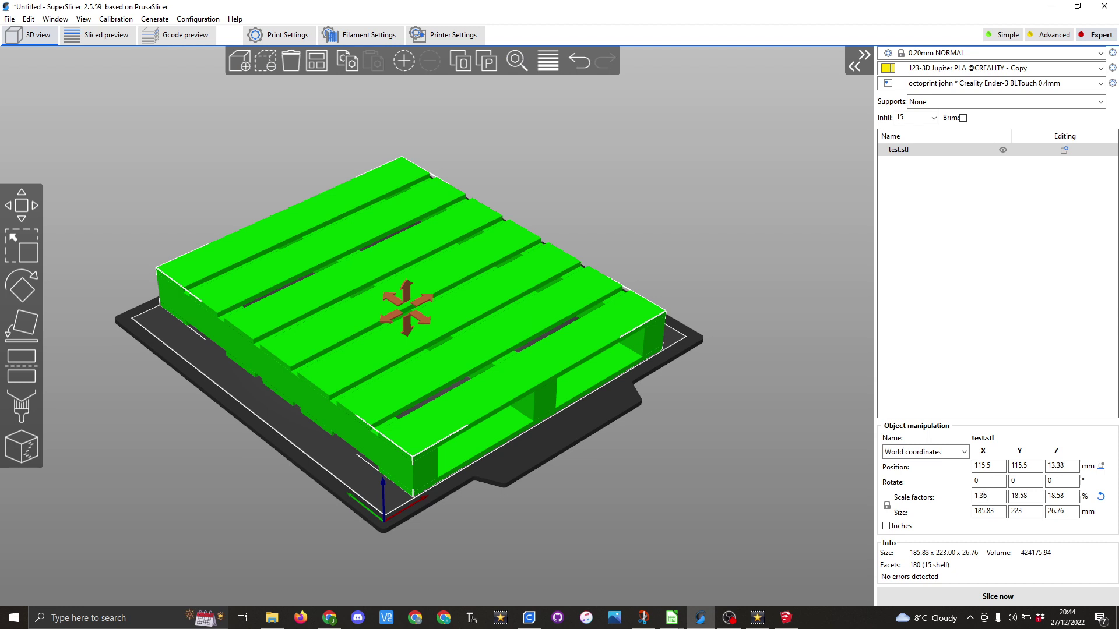
key(Return)
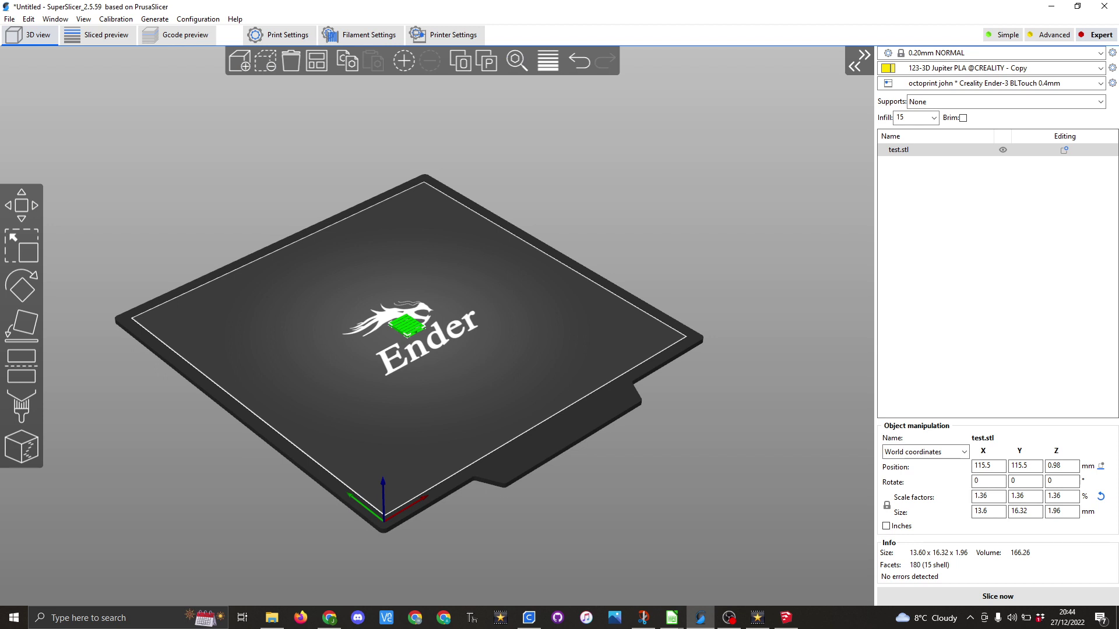
double_click(981, 497)
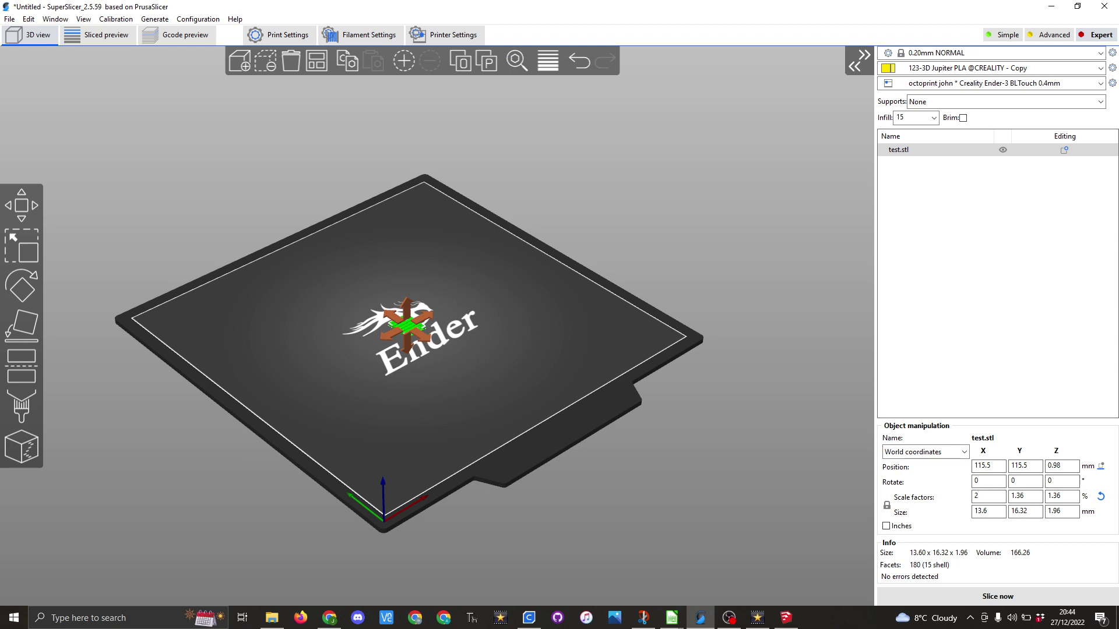
text(2.63)
key(Return)
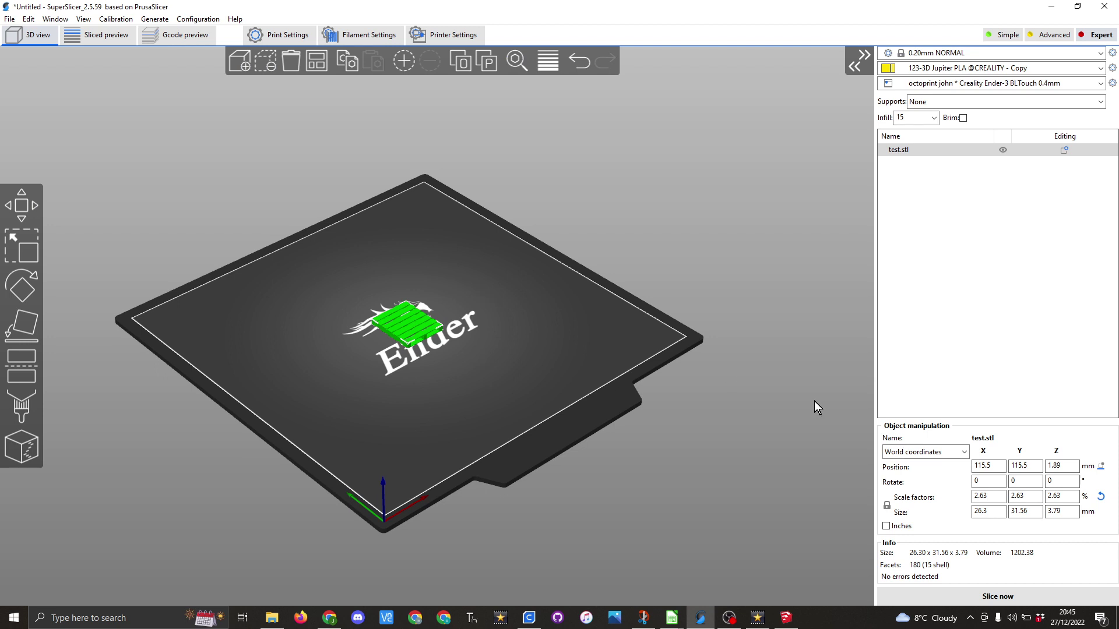
- Slice the scaled pallet and inspect its G-code preview up close from above and from underneath
click(993, 604)
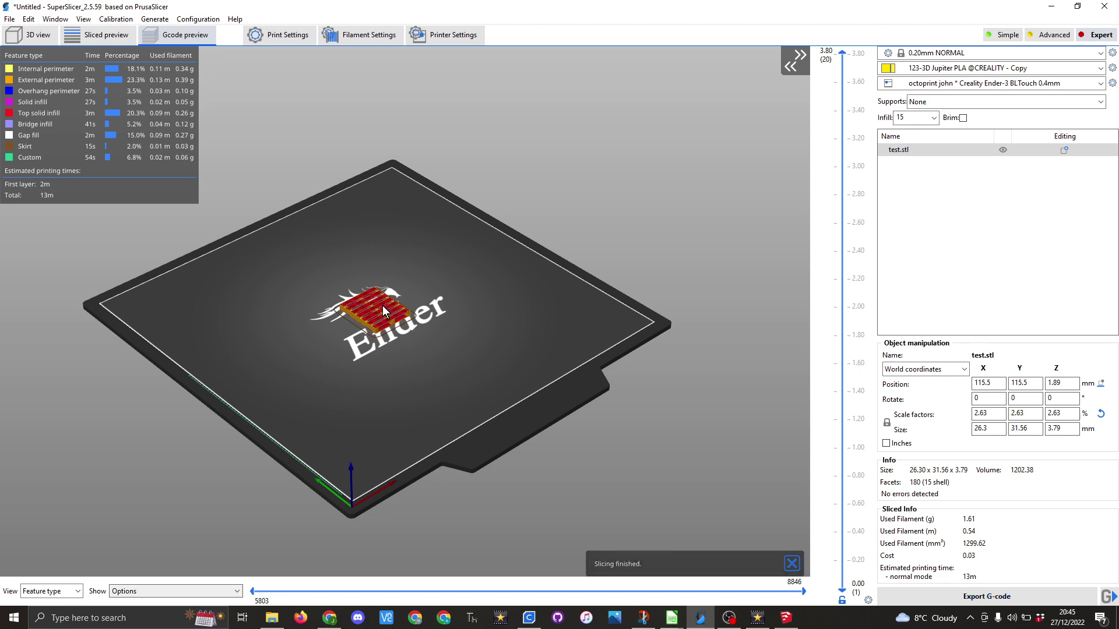
scroll(410, 331, up, 10)
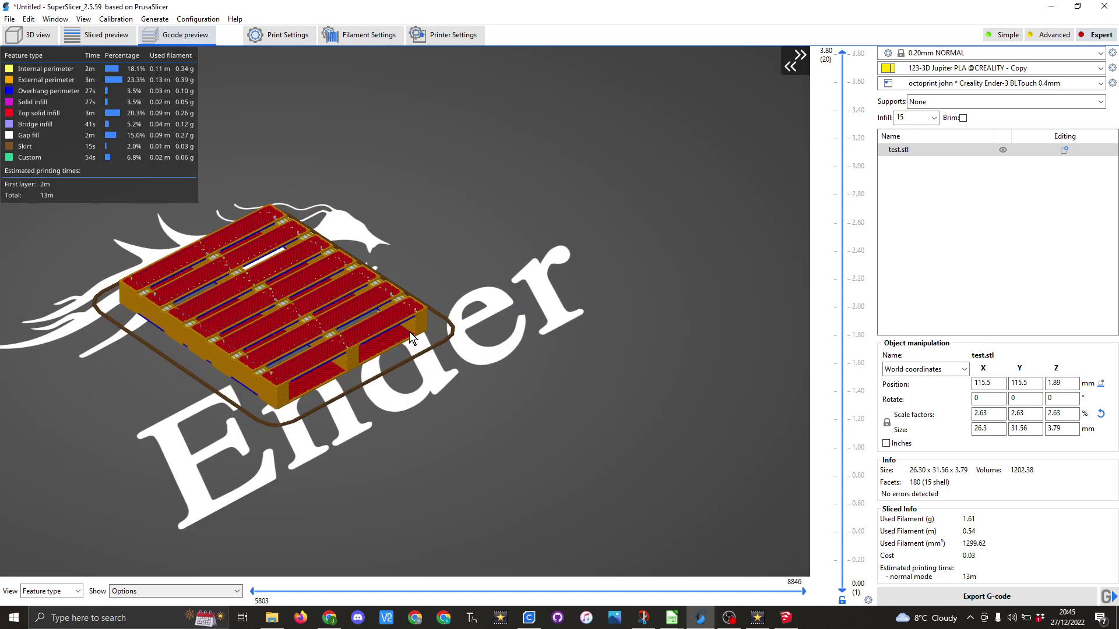
drag(634, 377, 644, 292)
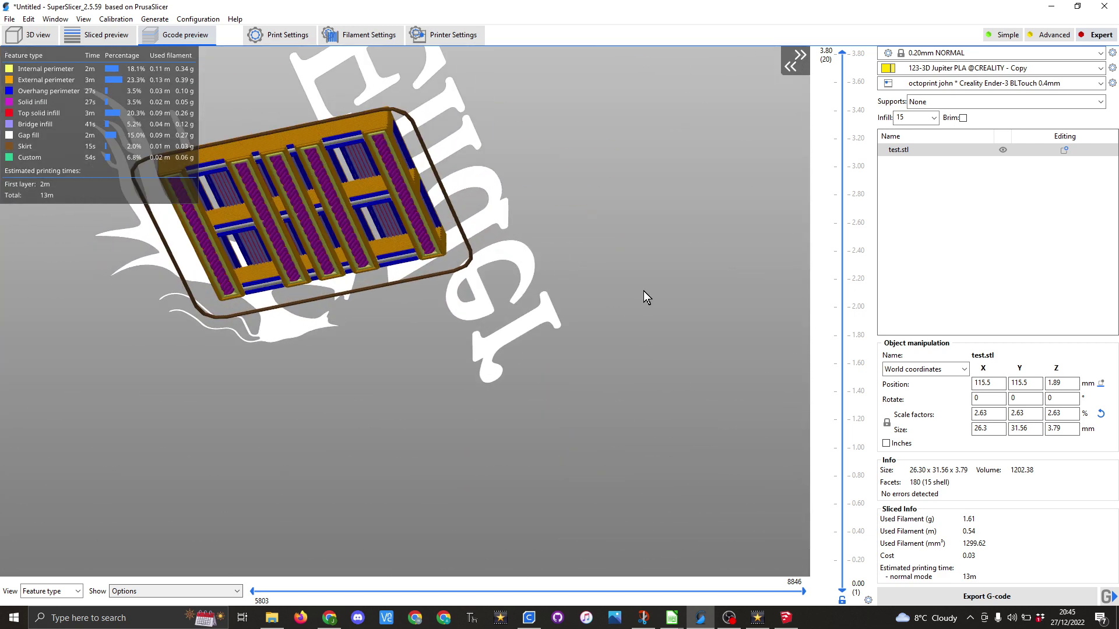